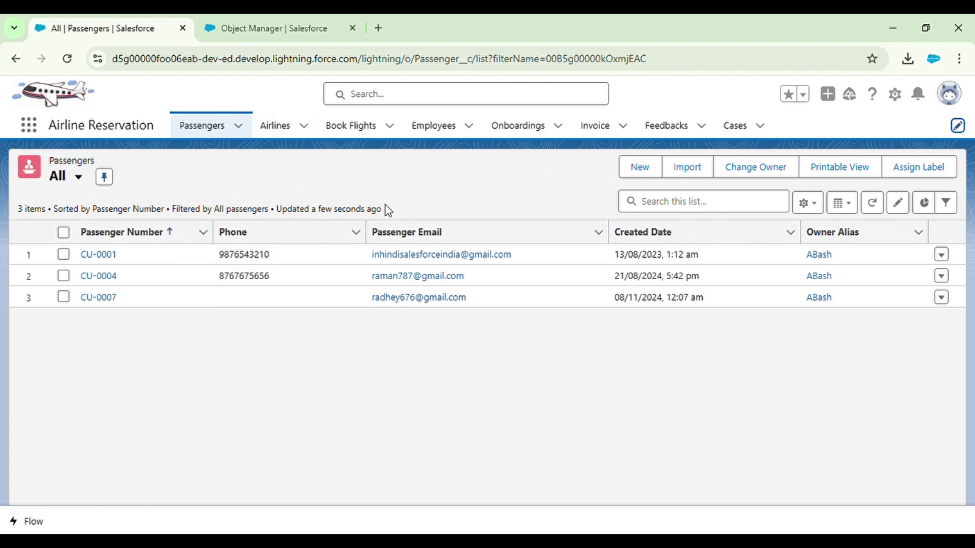
pyautogui.click(31, 128)
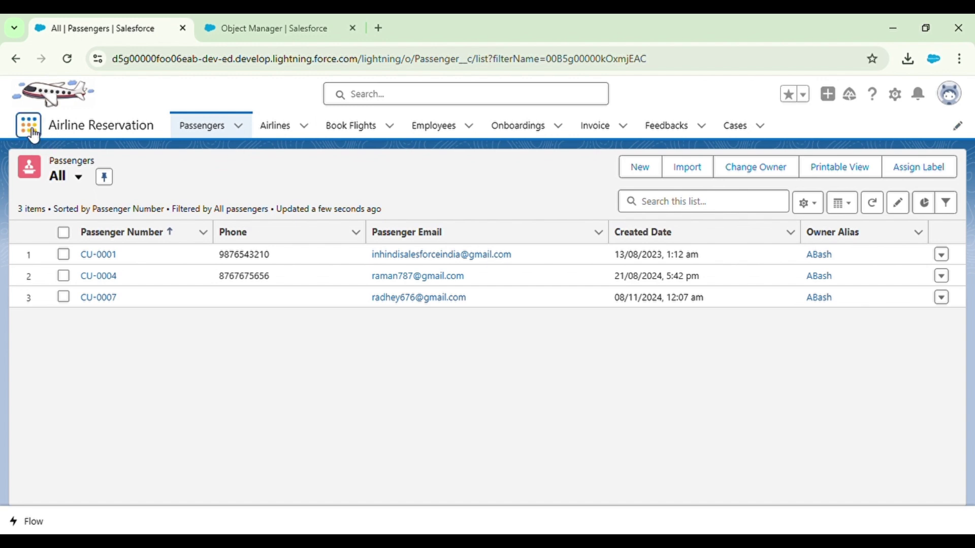
pyautogui.click(380, 180)
pyautogui.click(679, 196)
# Add Reports to the Airline Reservation app's navigation items, save the navigation bar and open Reports
pyautogui.click(959, 128)
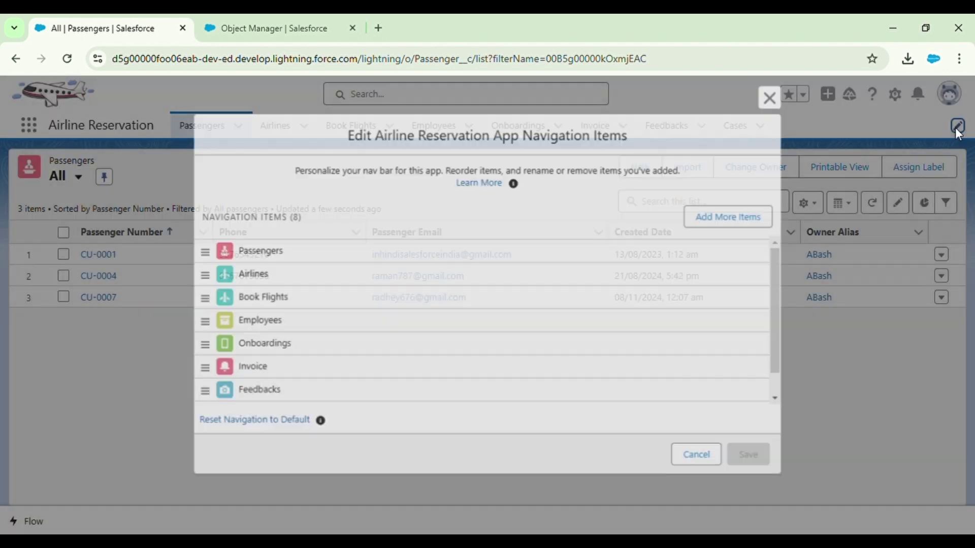
pyautogui.click(755, 218)
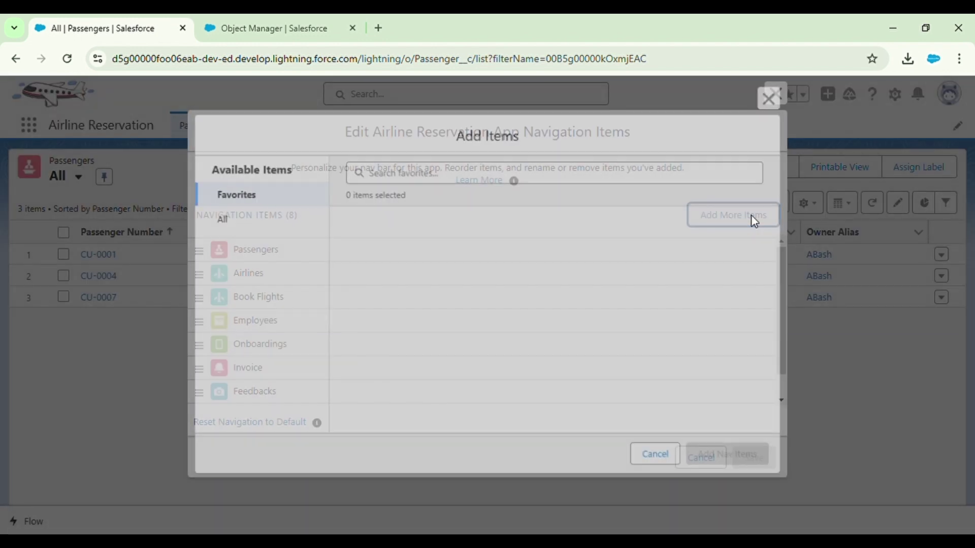
pyautogui.click(254, 218)
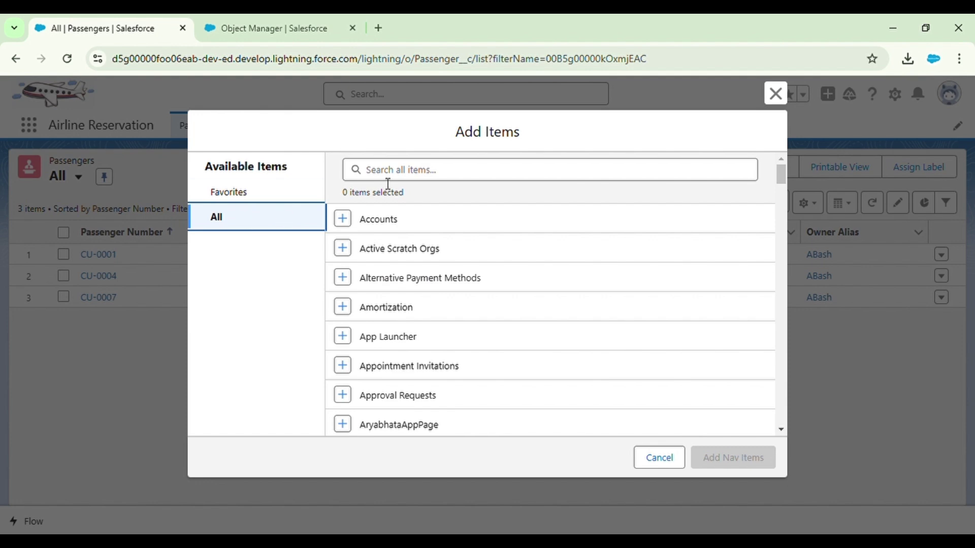
pyautogui.press('Tab')
pyautogui.write('re')
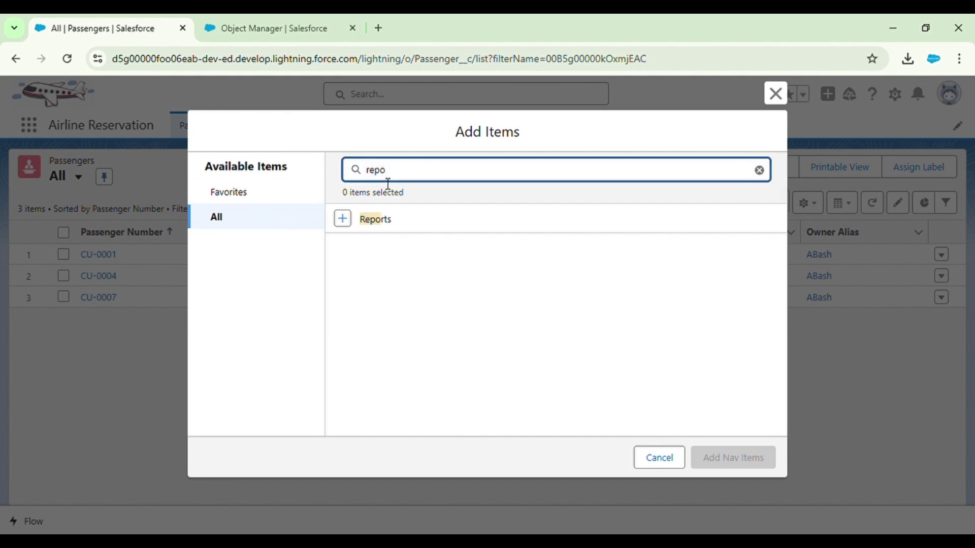
pyautogui.click(343, 219)
pyautogui.click(735, 460)
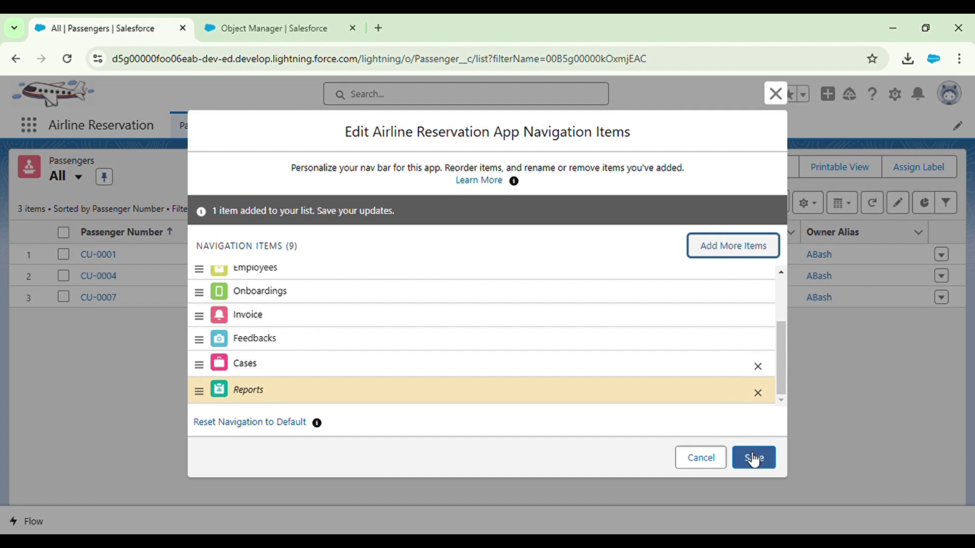
pyautogui.click(754, 459)
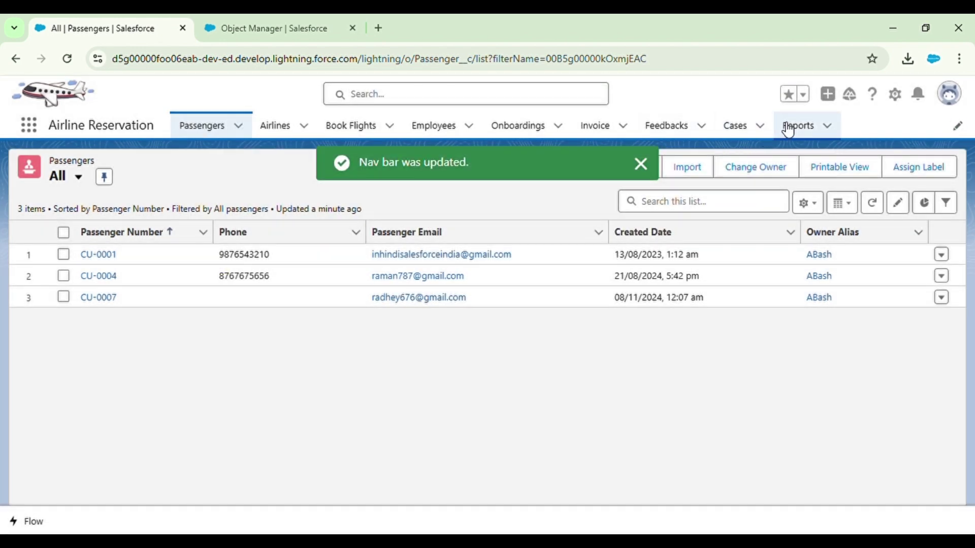
pyautogui.click(788, 130)
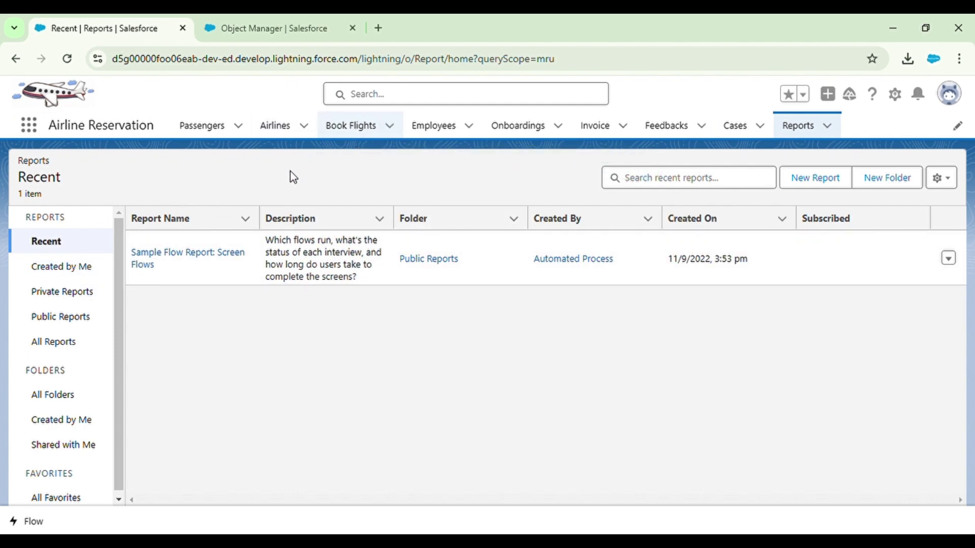
# Create a new report from the Activities with Book Flights report type and set it to show all activities
pyautogui.click(815, 178)
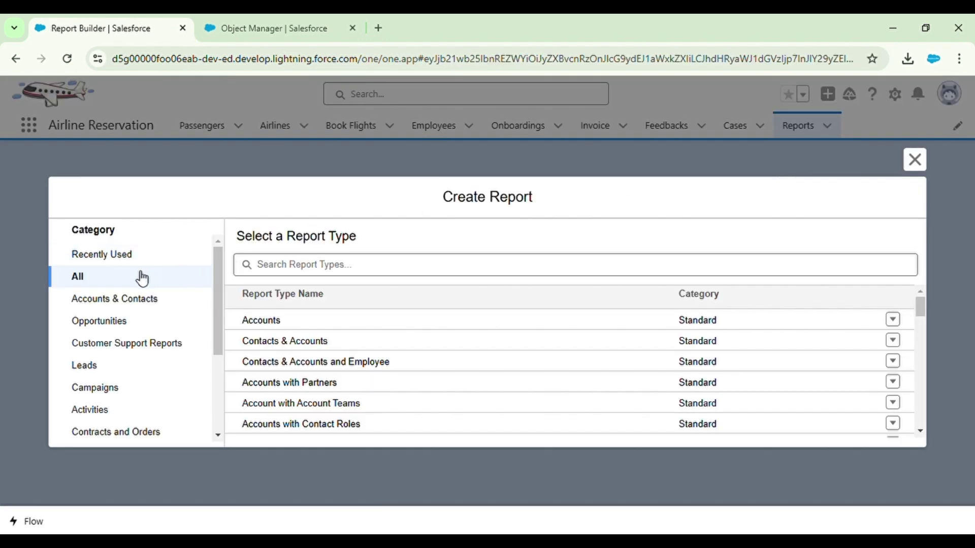
pyautogui.click(296, 272)
pyautogui.write('book')
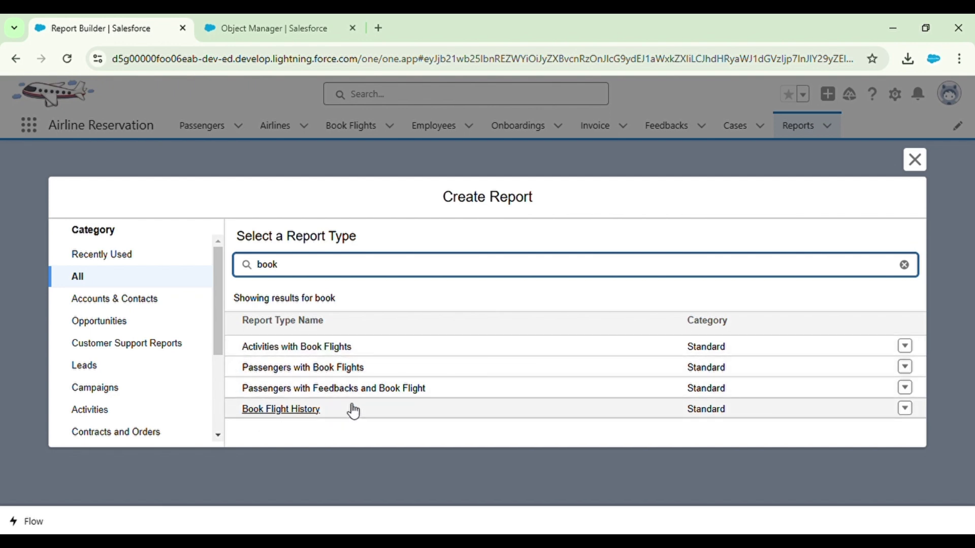
pyautogui.click(295, 350)
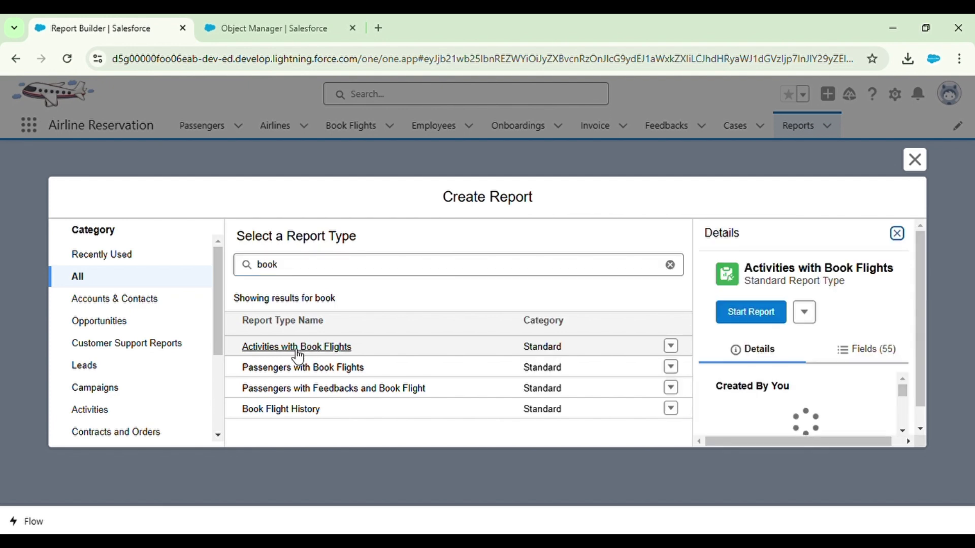
pyautogui.click(755, 319)
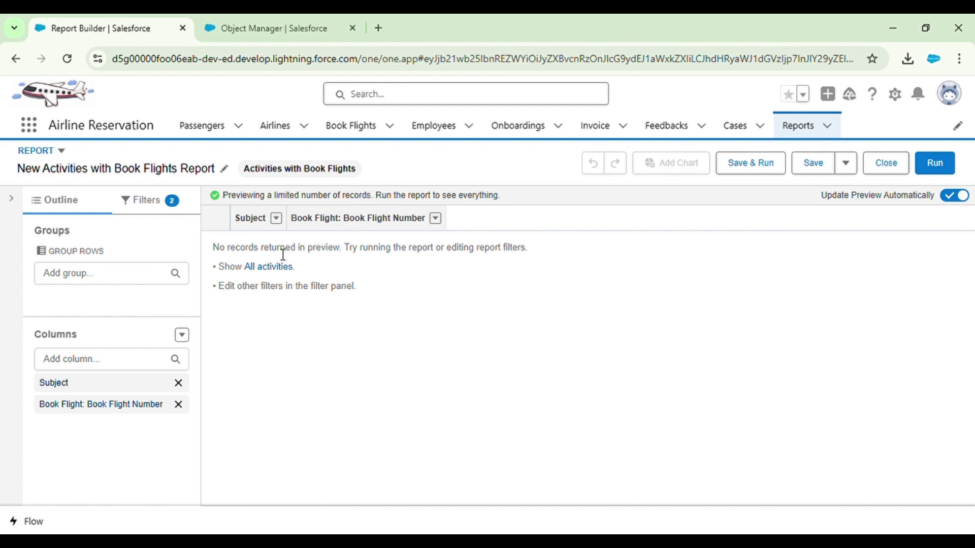
pyautogui.click(267, 269)
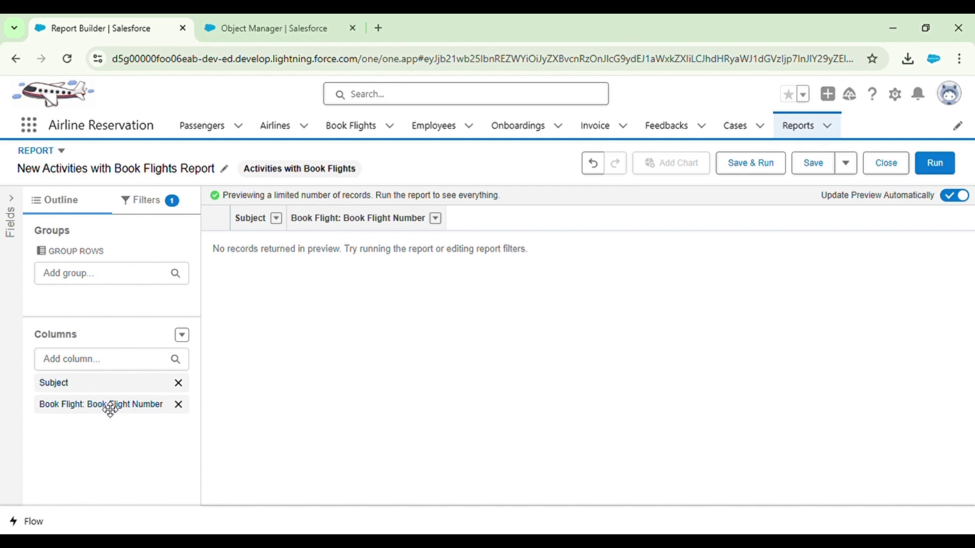
# Look through the fields available as columns for the report and discard the unsaved report
pyautogui.click(96, 360)
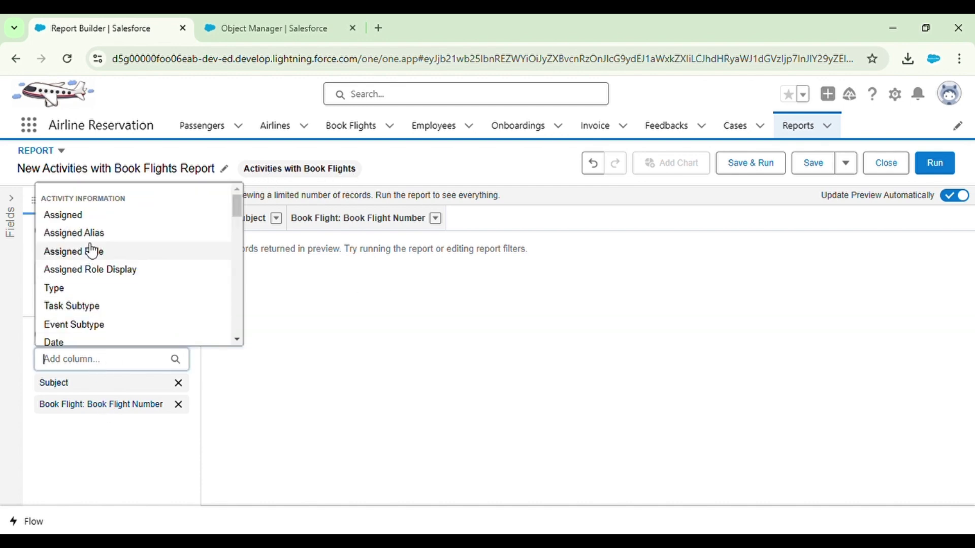
pyautogui.scroll(-1, 88, 271)
pyautogui.scroll(-3, 88, 270)
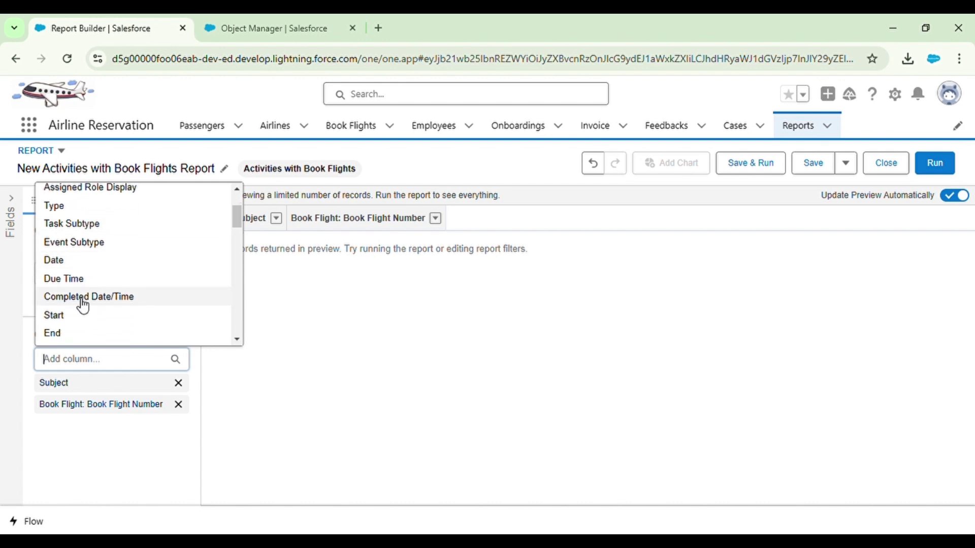
pyautogui.scroll(-2, 82, 305)
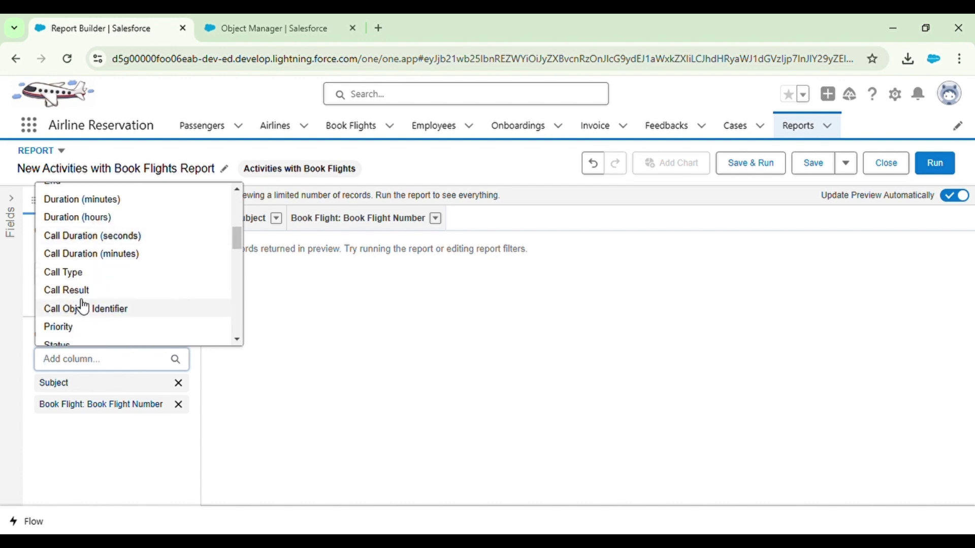
pyautogui.click(364, 326)
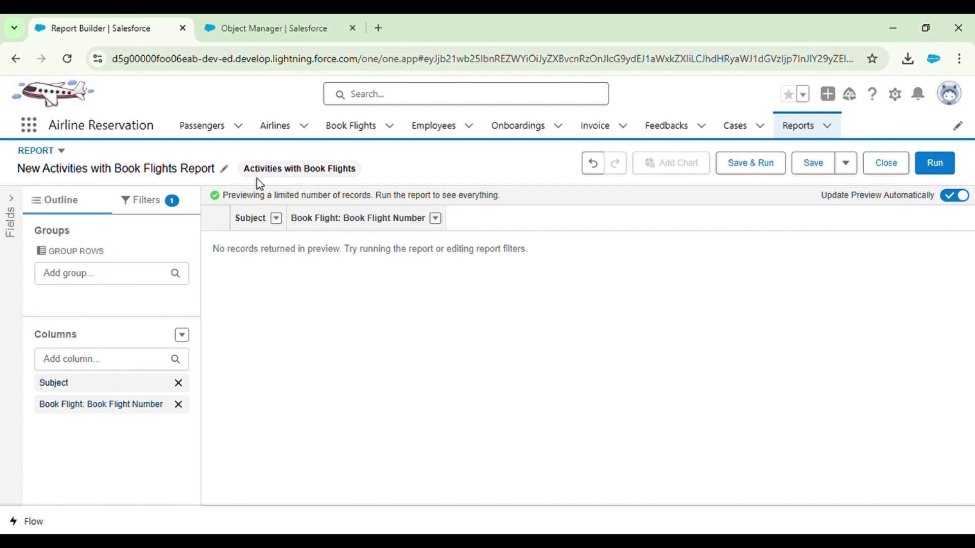
pyautogui.click(17, 59)
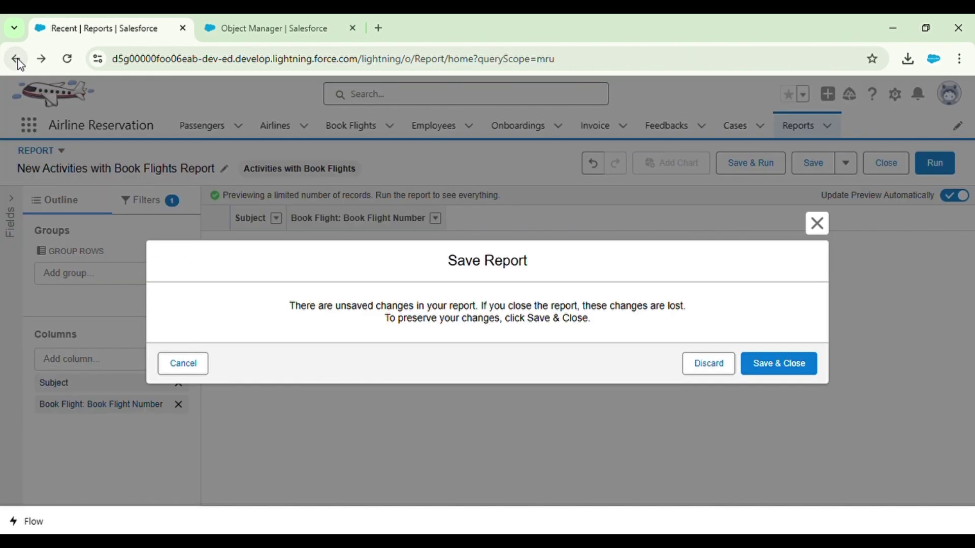
pyautogui.click(707, 367)
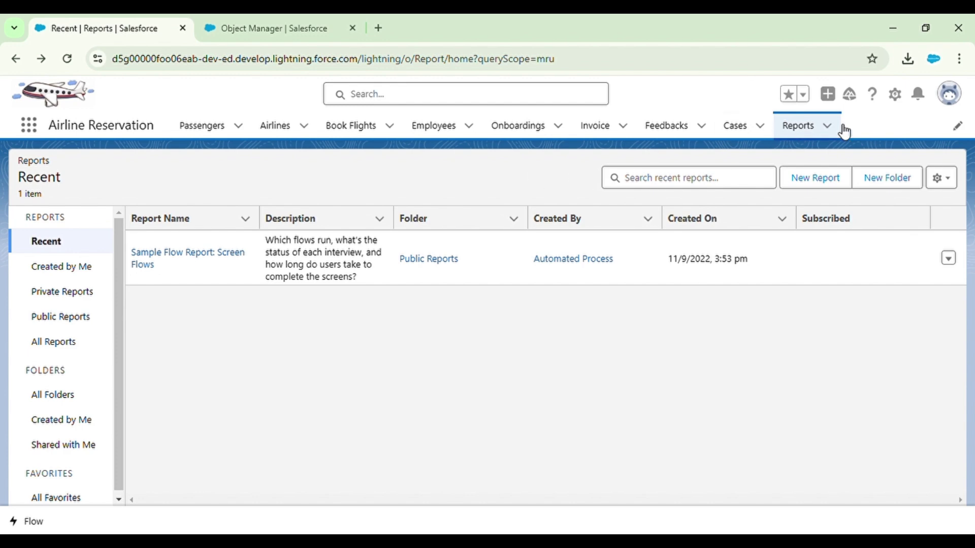
# Start another new report and search the report types for "book"
pyautogui.click(822, 186)
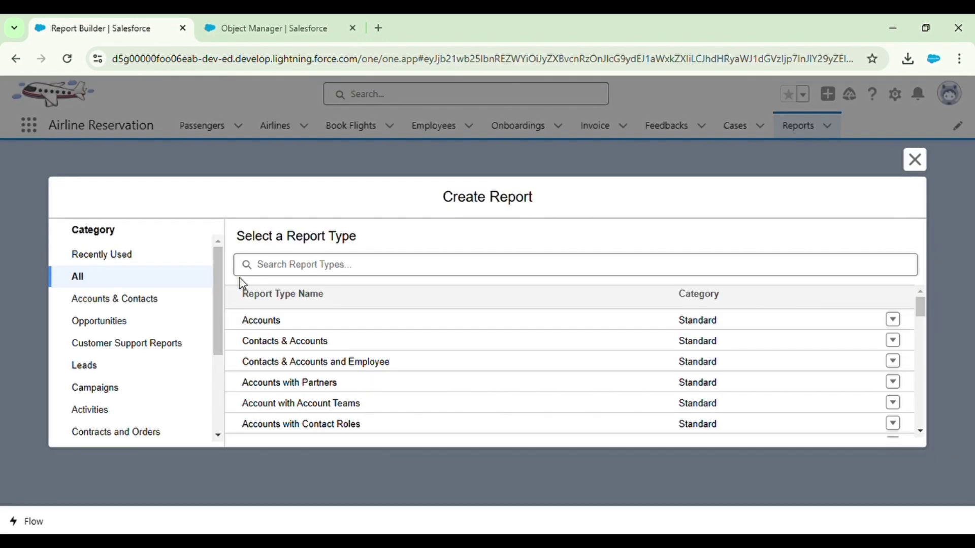
pyautogui.click(322, 265)
pyautogui.write('book')
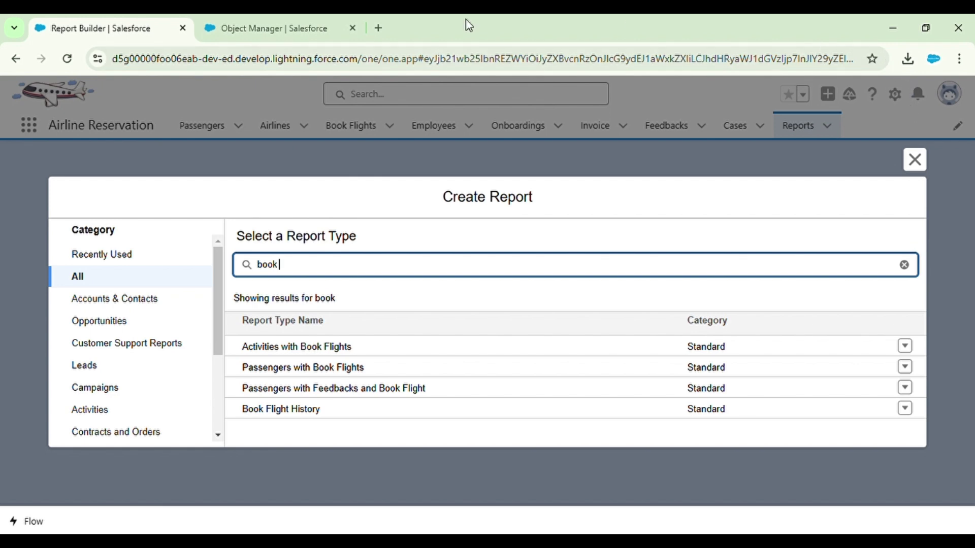
# Switch to Setup, find Report Types by searching for "repor", and continue to the list of custom report types
pyautogui.click(240, 18)
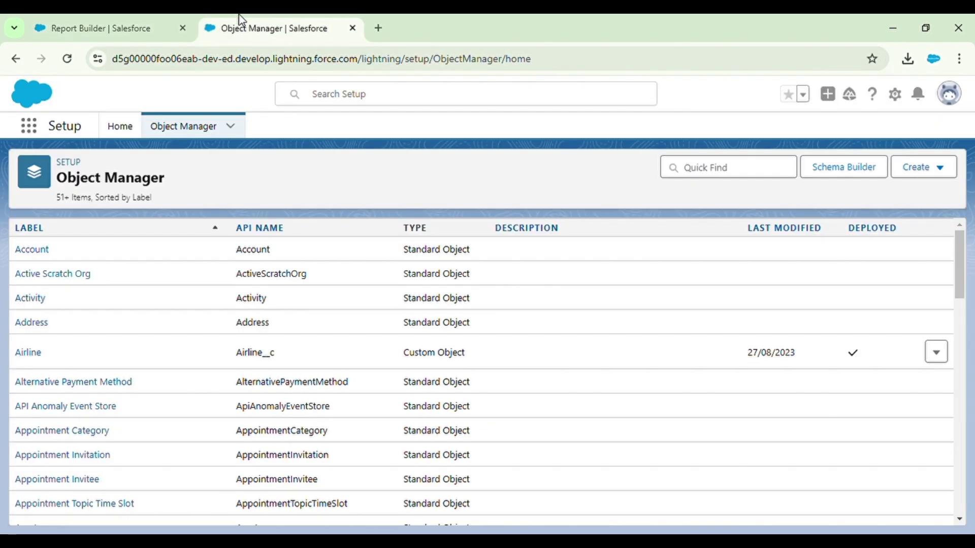
pyautogui.click(128, 125)
pyautogui.click(86, 170)
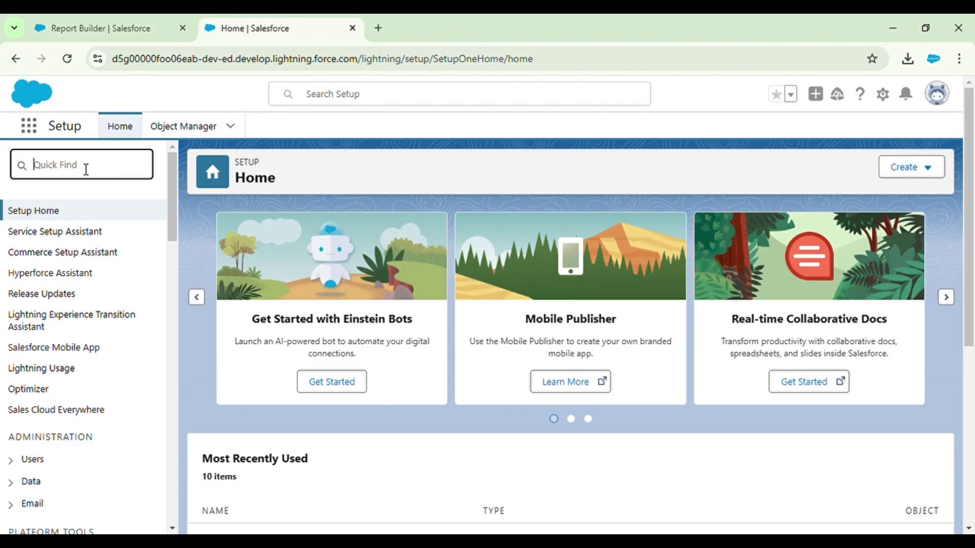
pyautogui.write('repor')
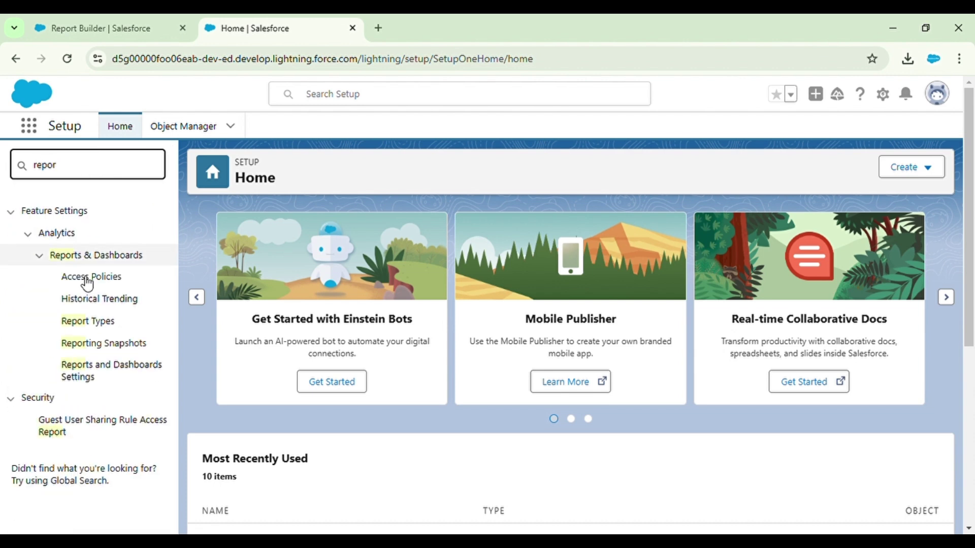
pyautogui.click(99, 320)
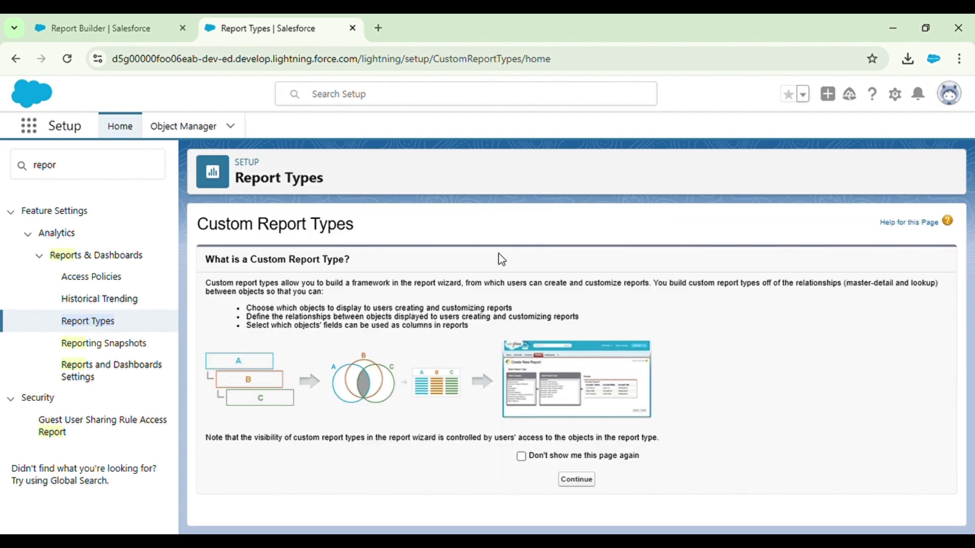
pyautogui.click(588, 479)
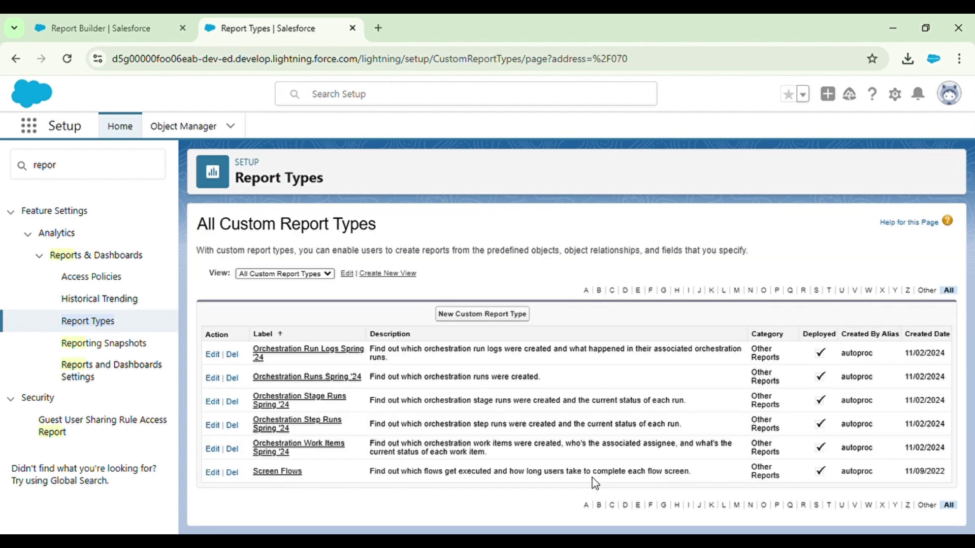
# Start a new custom report type with Book Flights as the primary object and Book Flight as its label
pyautogui.click(502, 314)
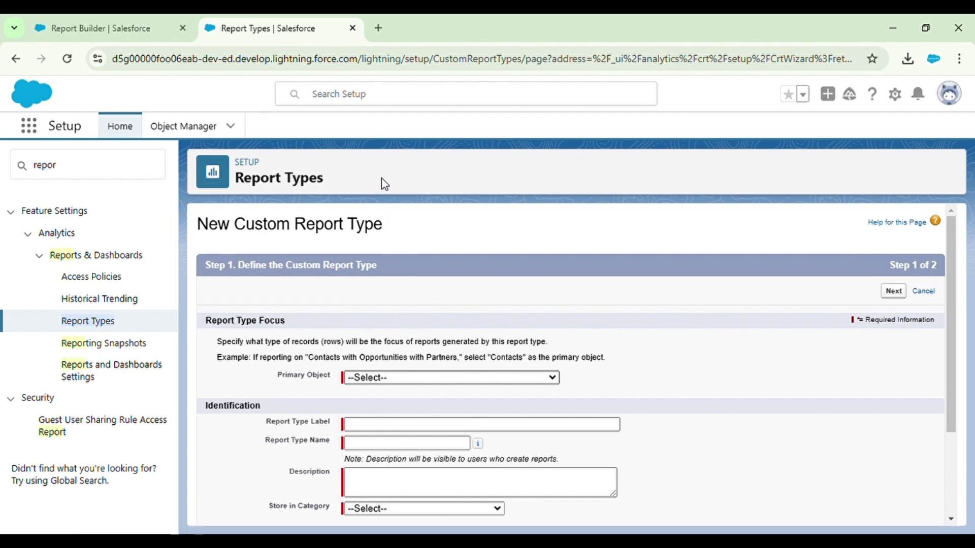
pyautogui.click(368, 429)
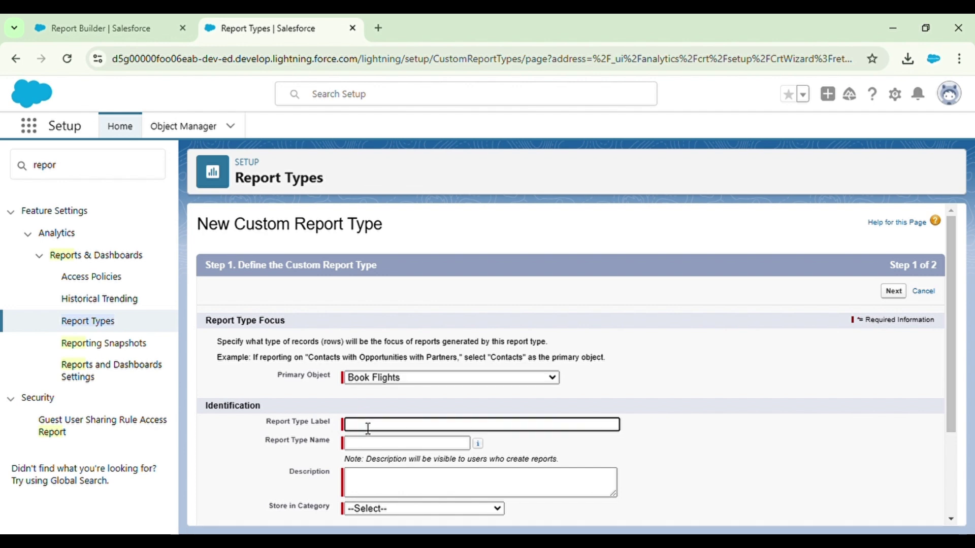
pyautogui.click(422, 461)
pyautogui.click(391, 448)
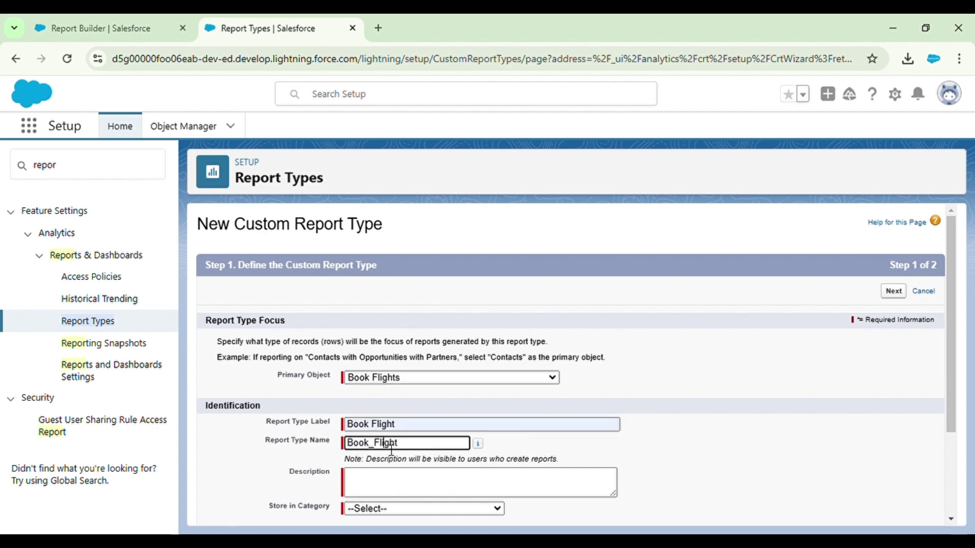
# Enter "Used to create report on Book Flight Object" as the report type's description
pyautogui.scroll(-2, 470, 449)
pyautogui.click(390, 367)
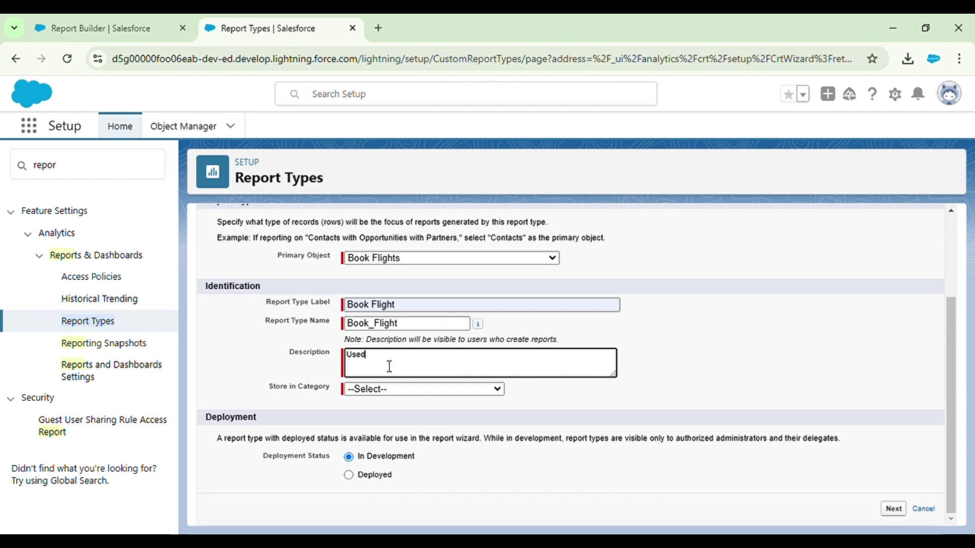
pyautogui.write('Used to d')
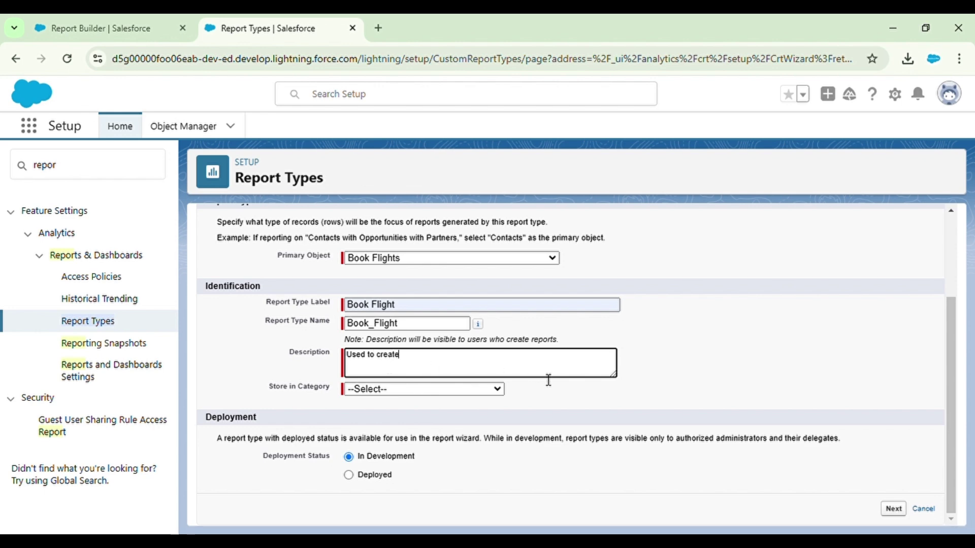
pyautogui.write('reate report on Book Flight Object')
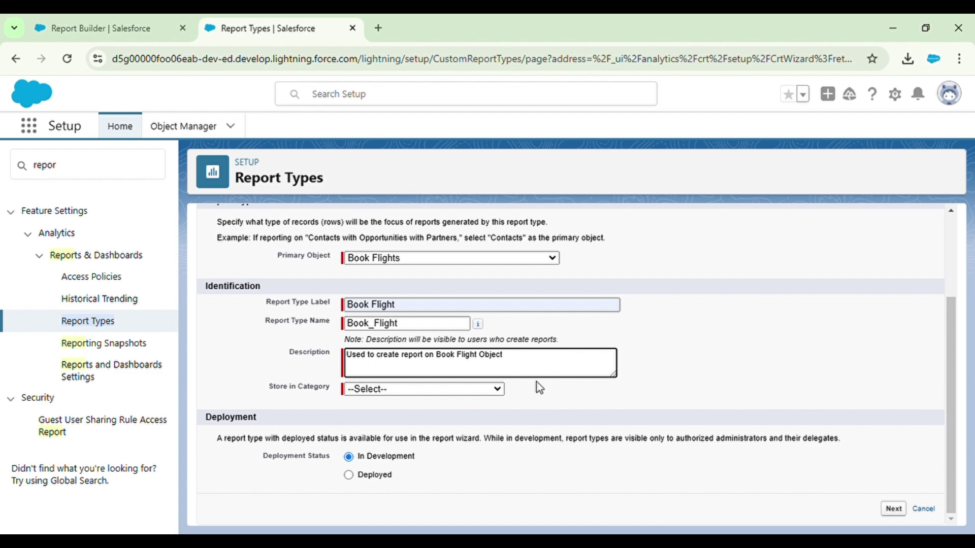
# Store the report type in the Other Reports category and proceed to defining its report records set
pyautogui.click(539, 398)
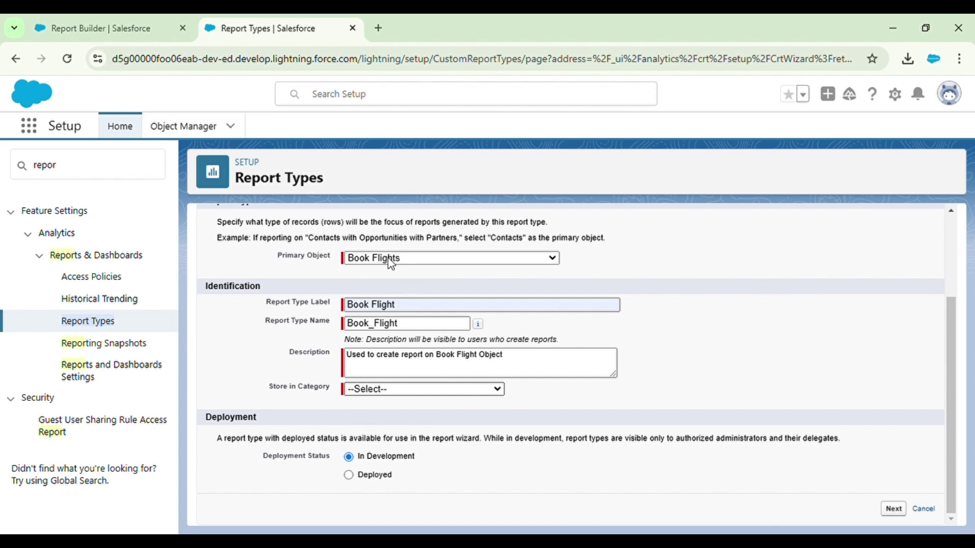
pyautogui.click(384, 216)
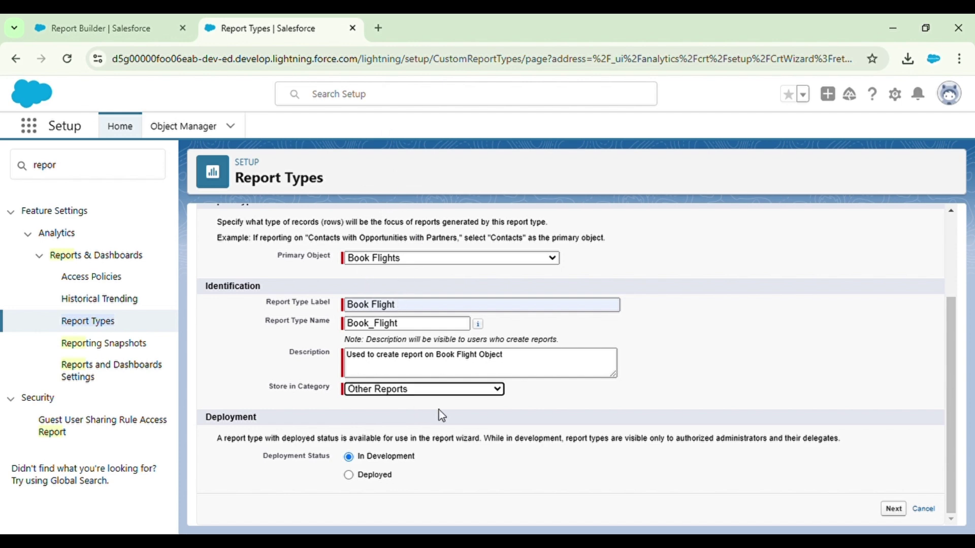
pyautogui.click(399, 423)
pyautogui.click(895, 510)
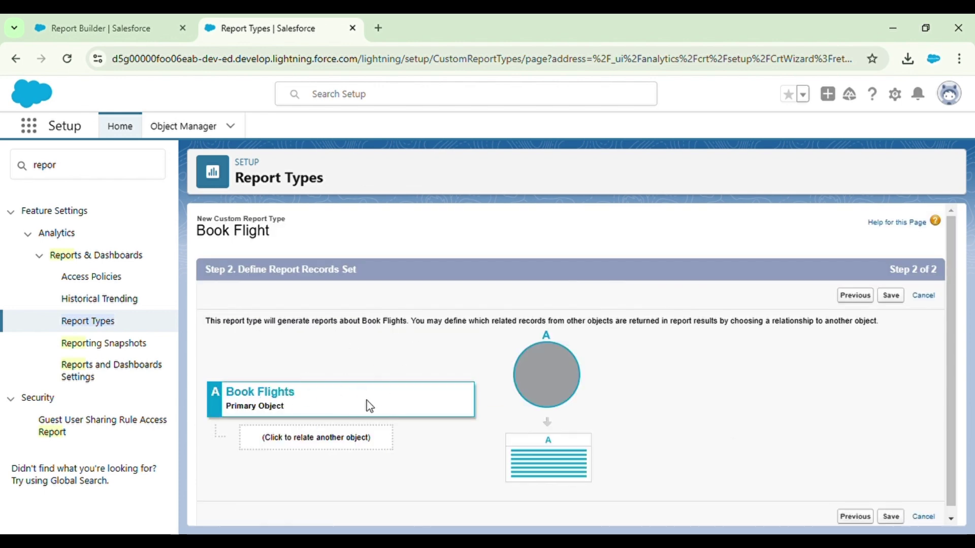
# Save the Book Flight custom report type with Book Flights as its only object and review its definition
pyautogui.scroll(-1, 367, 400)
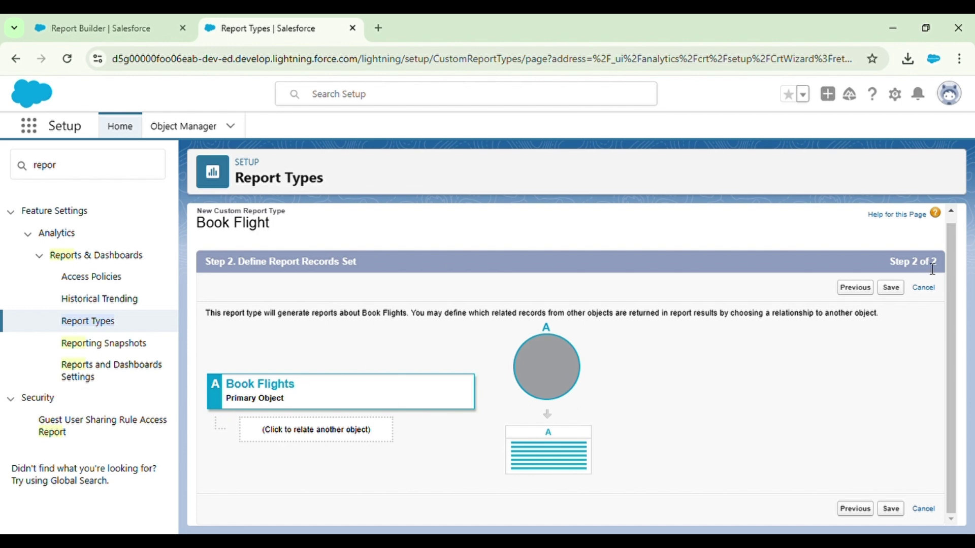
pyautogui.click(894, 289)
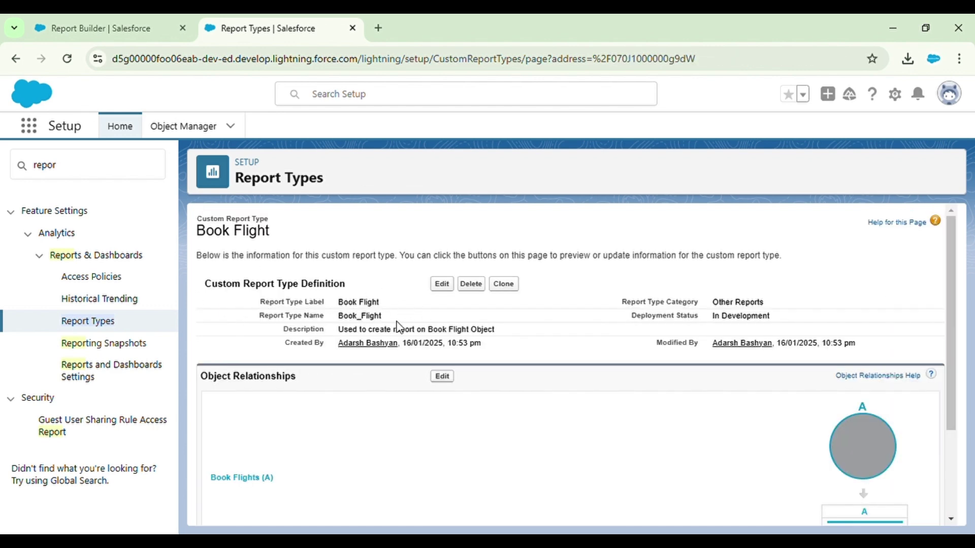
pyautogui.scroll(-2, 381, 462)
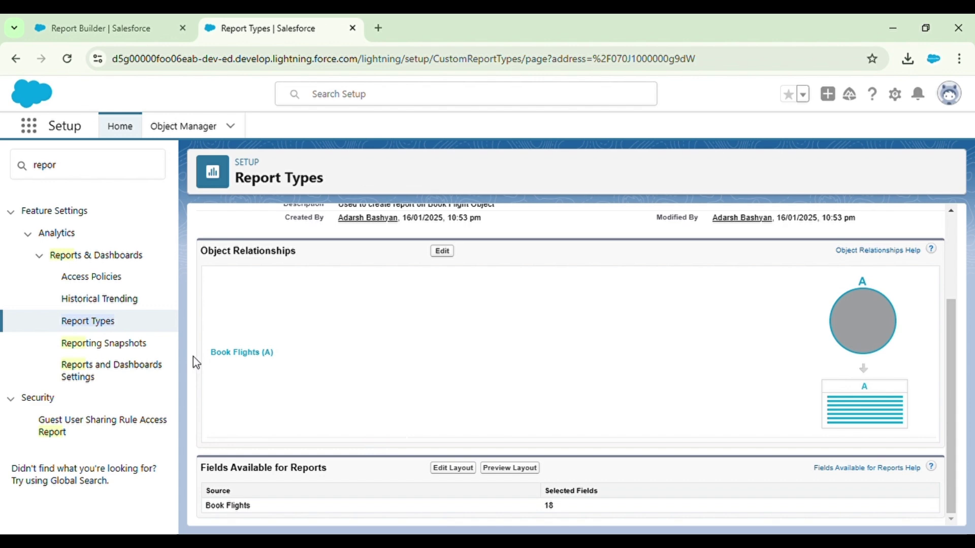
pyautogui.scroll(2, 570, 367)
# Return to the Report Builder, check the Other Reports category, and reload the page to refresh the report types
pyautogui.click(134, 20)
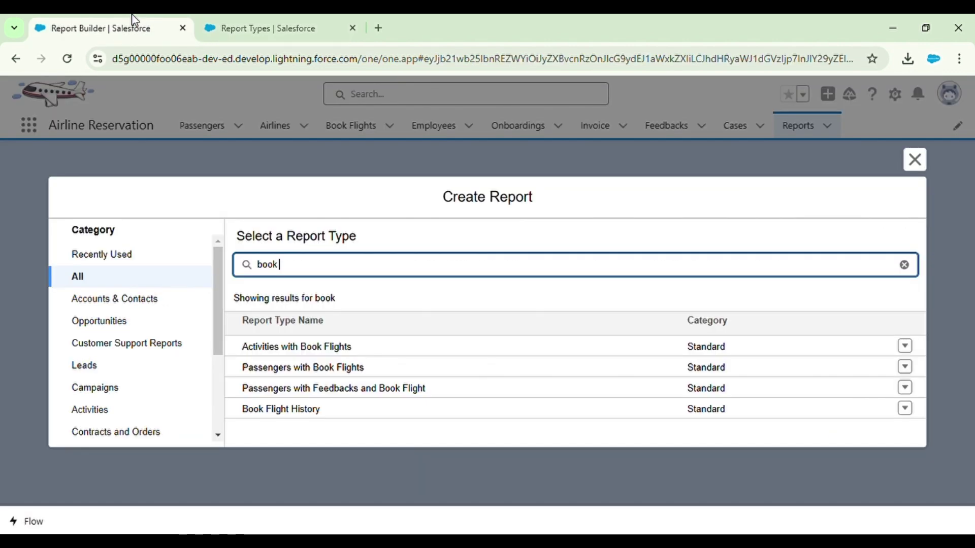
pyautogui.scroll(-3, 127, 370)
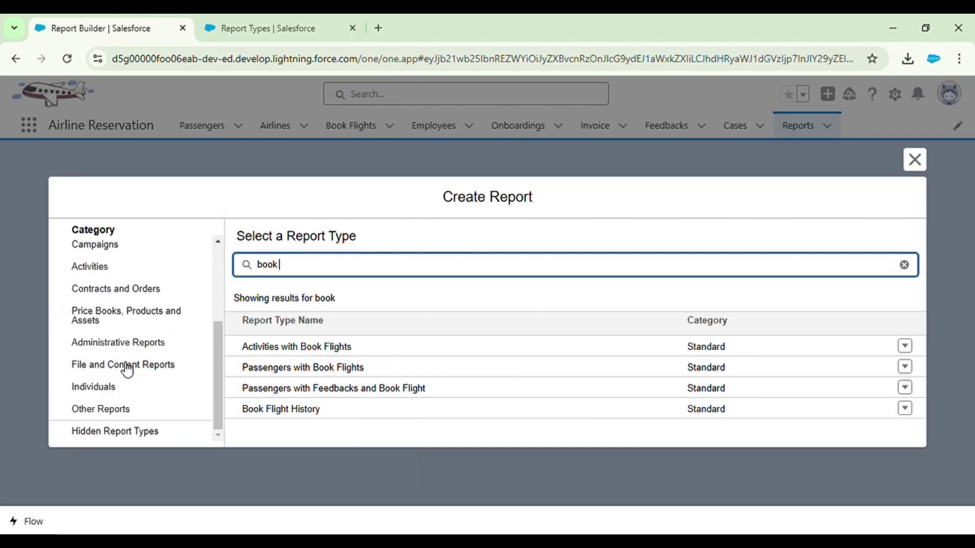
pyautogui.click(120, 409)
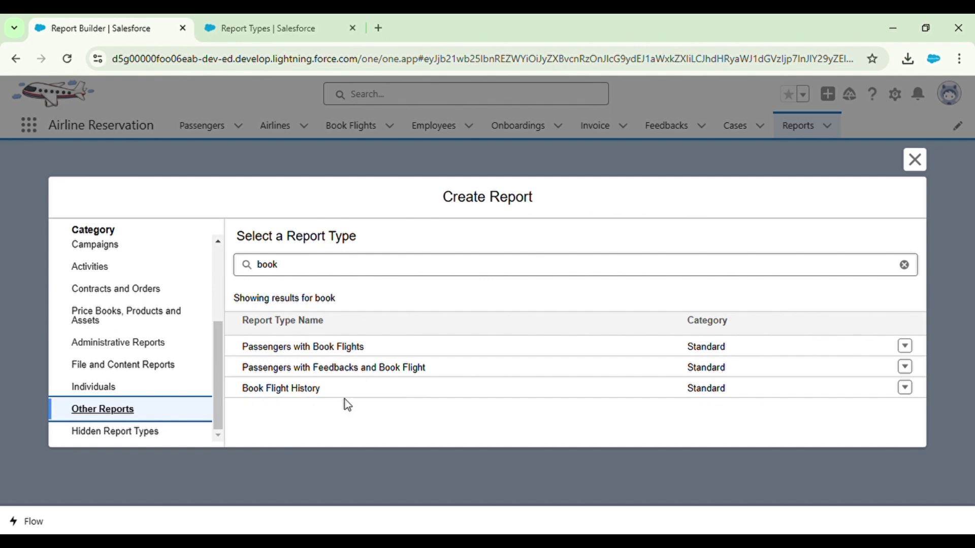
pyautogui.press('F5')
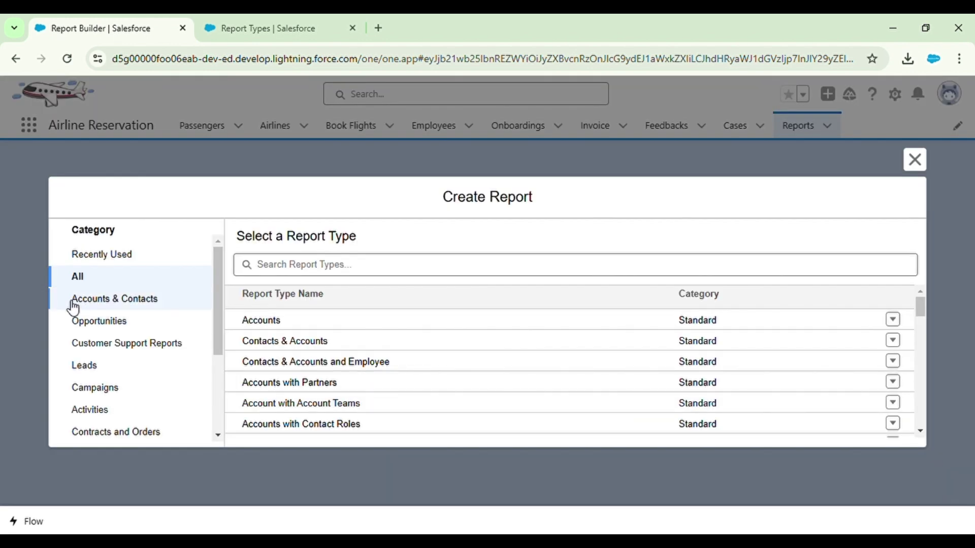
# Search the Other Reports category for report types matching "boo"
pyautogui.scroll(-3, 86, 384)
pyautogui.click(122, 411)
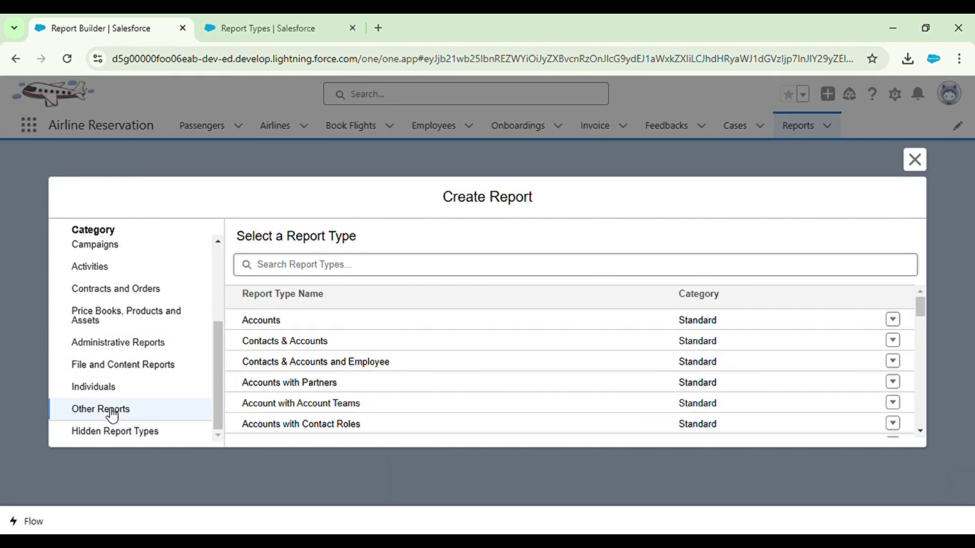
pyautogui.scroll(-5, 368, 374)
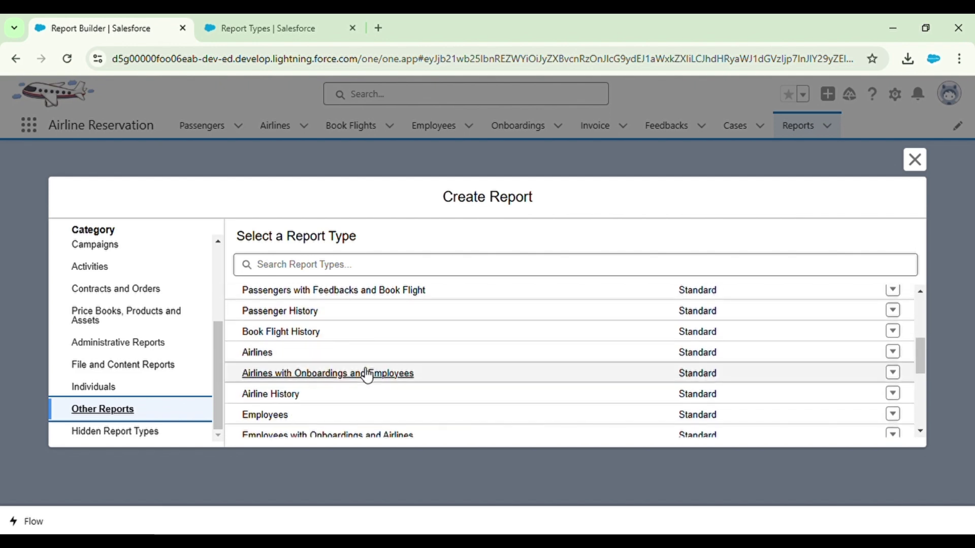
pyautogui.click(325, 275)
pyautogui.write('boo')
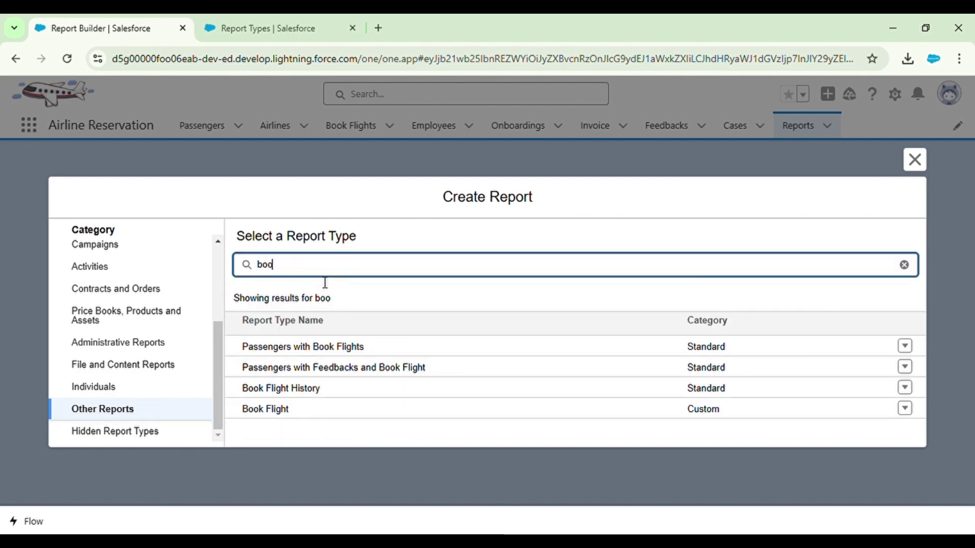
# Search all report types for "book f" and start a report from the custom Book Flight type
pyautogui.scroll(3, 162, 335)
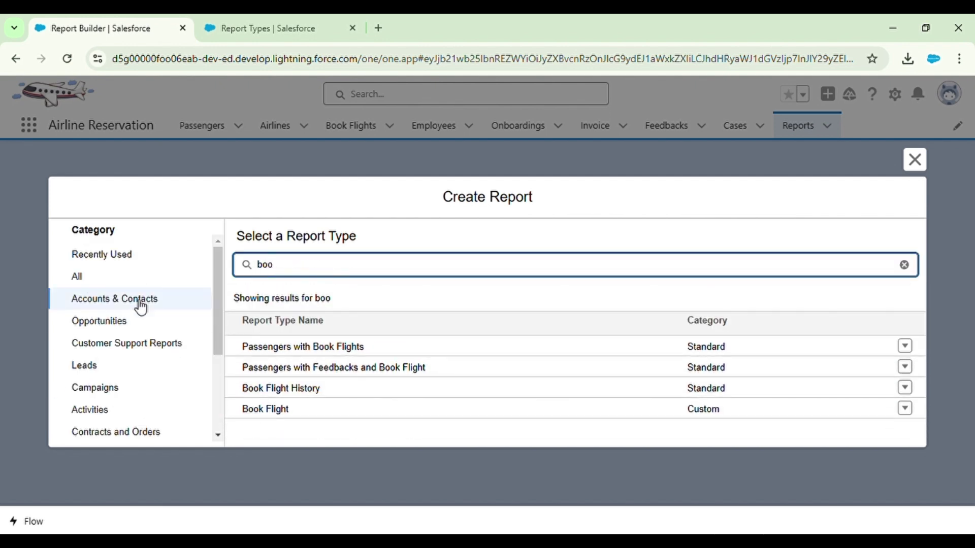
pyautogui.click(119, 274)
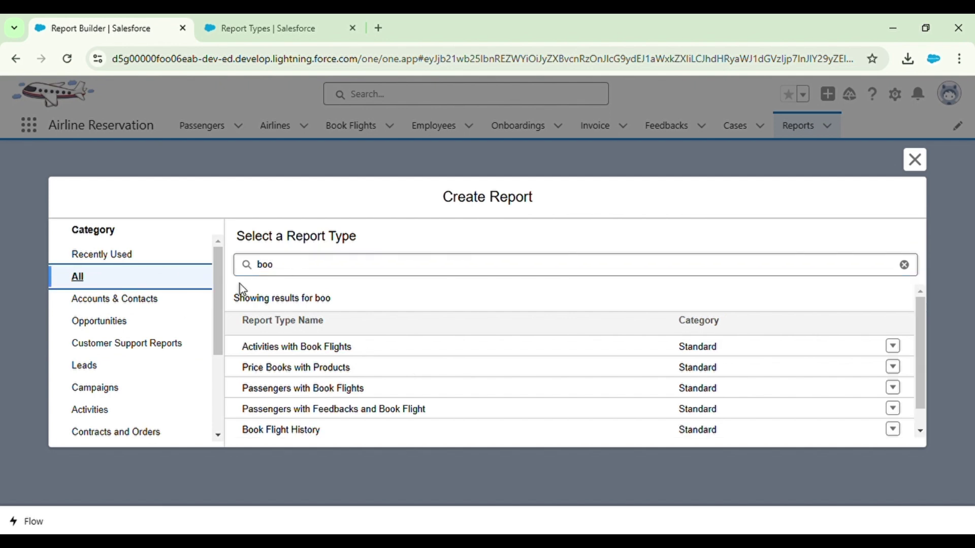
pyautogui.click(300, 275)
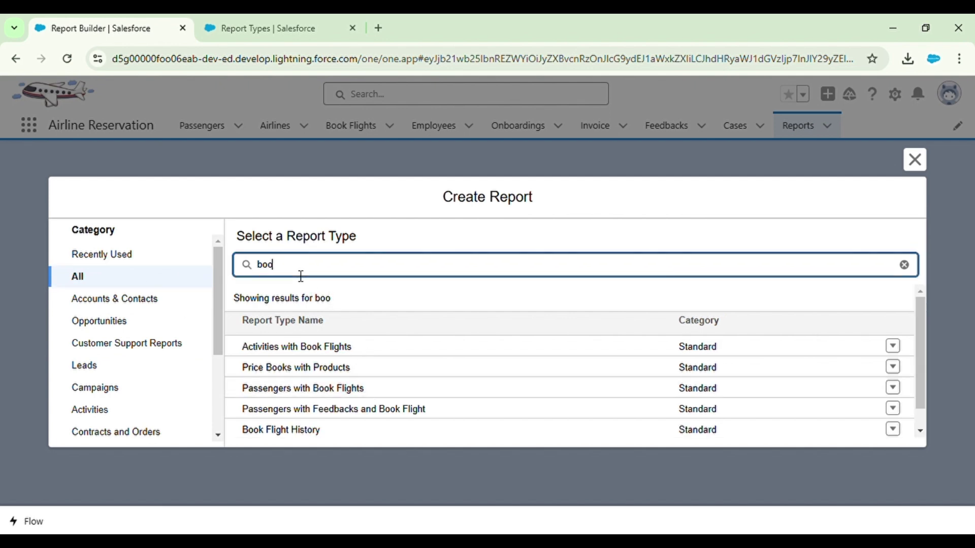
pyautogui.write('k f')
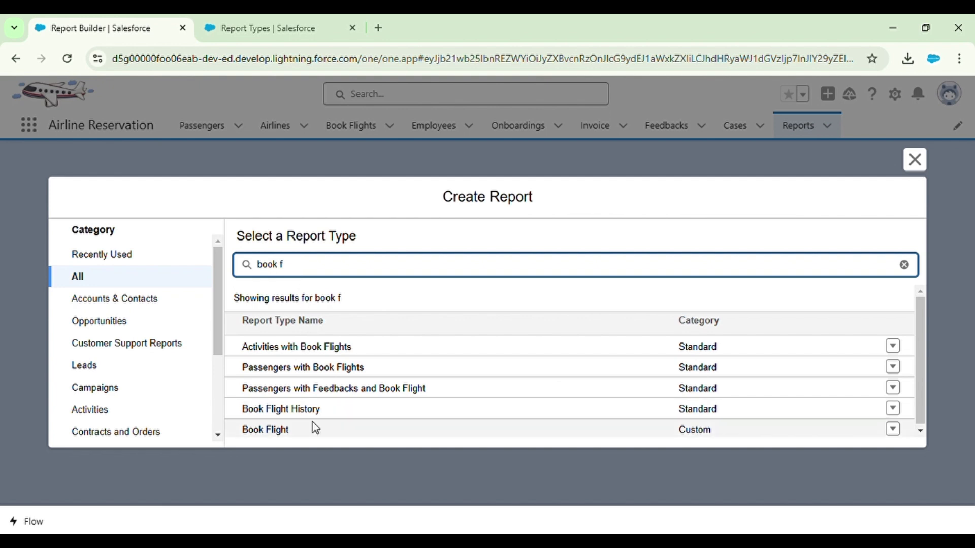
pyautogui.click(318, 434)
pyautogui.click(754, 311)
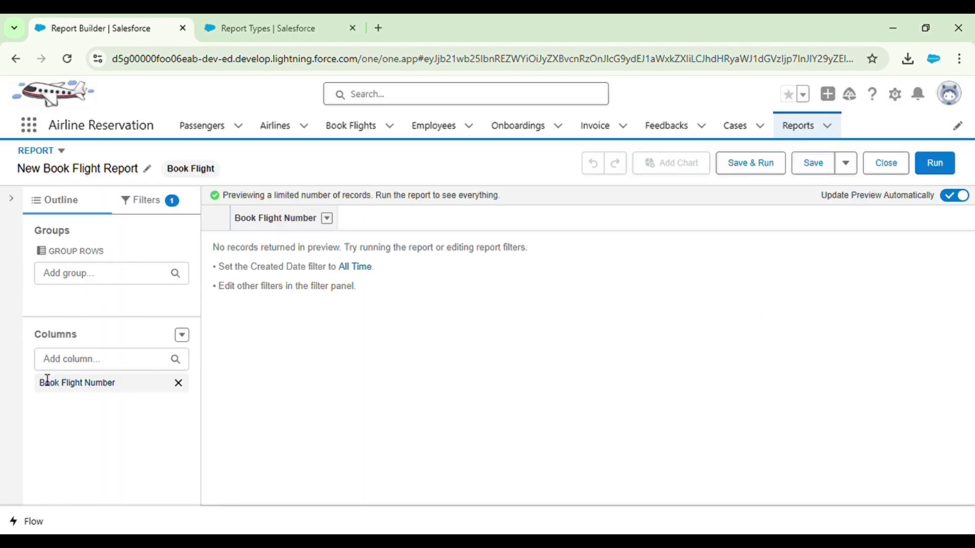
# Examine which Book Flights fields are available as report columns and as row groups
pyautogui.click(94, 364)
pyautogui.scroll(-3, 100, 274)
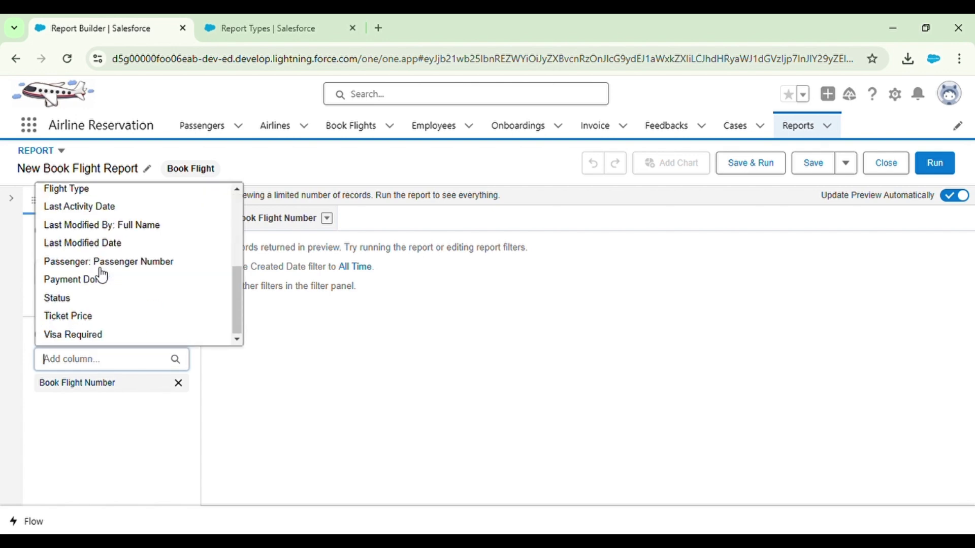
pyautogui.scroll(3, 82, 262)
pyautogui.scroll(-3, 87, 308)
pyautogui.scroll(3, 89, 253)
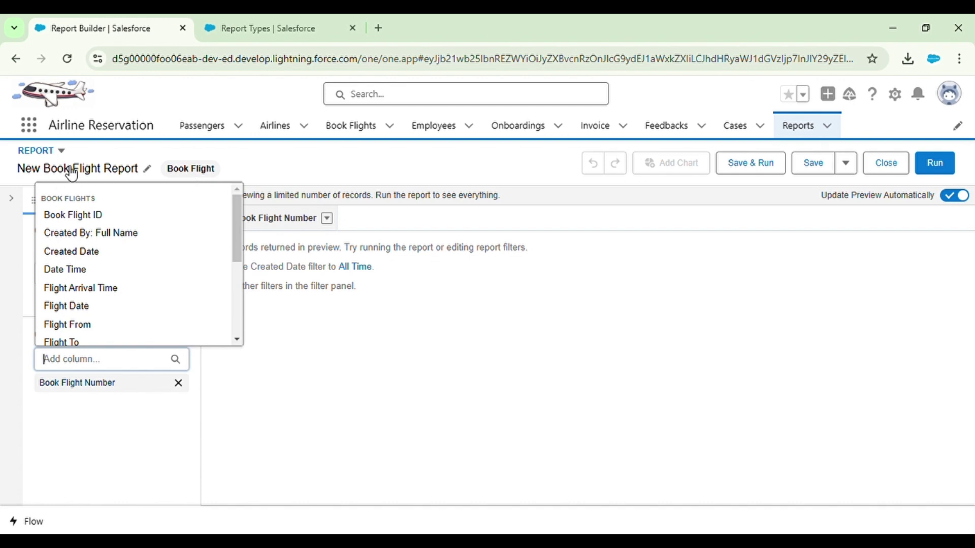
pyautogui.click(313, 425)
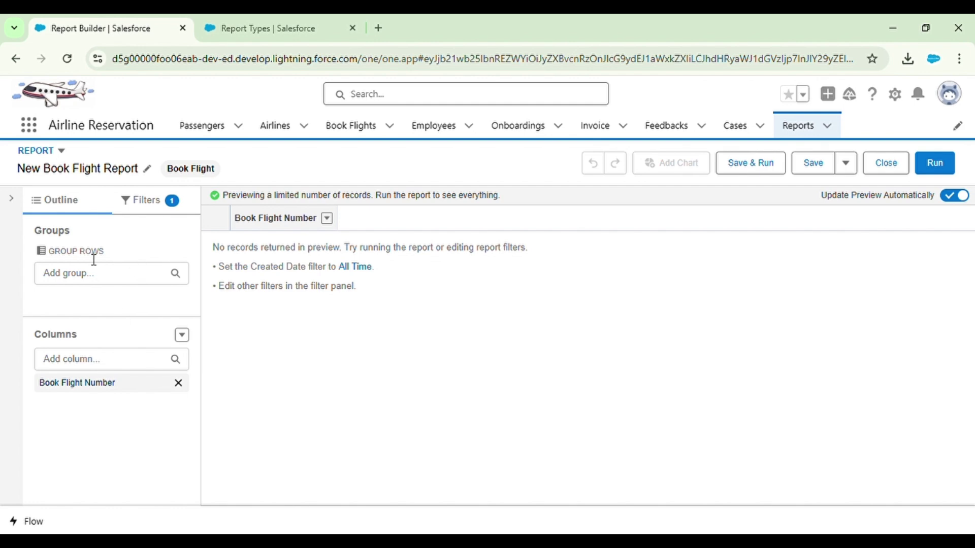
pyautogui.click(63, 280)
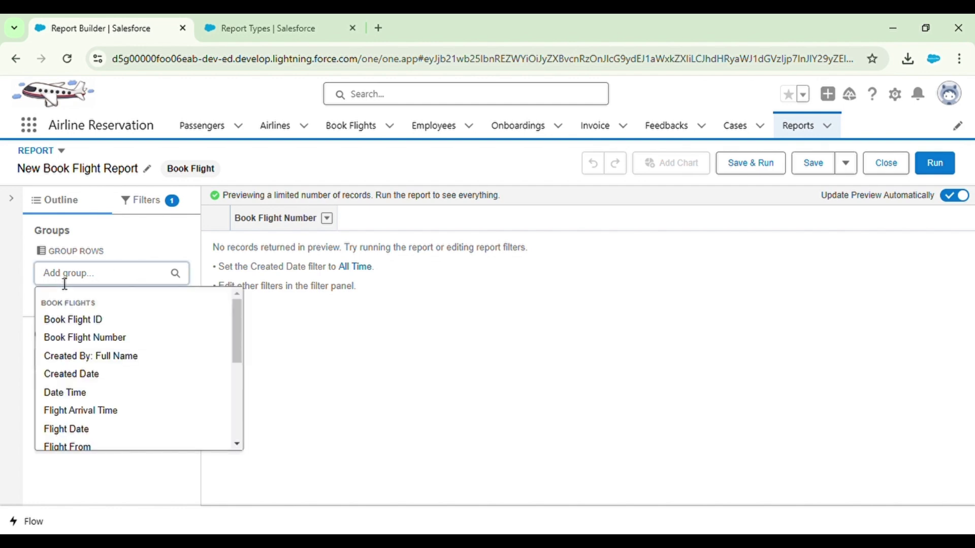
pyautogui.click(142, 249)
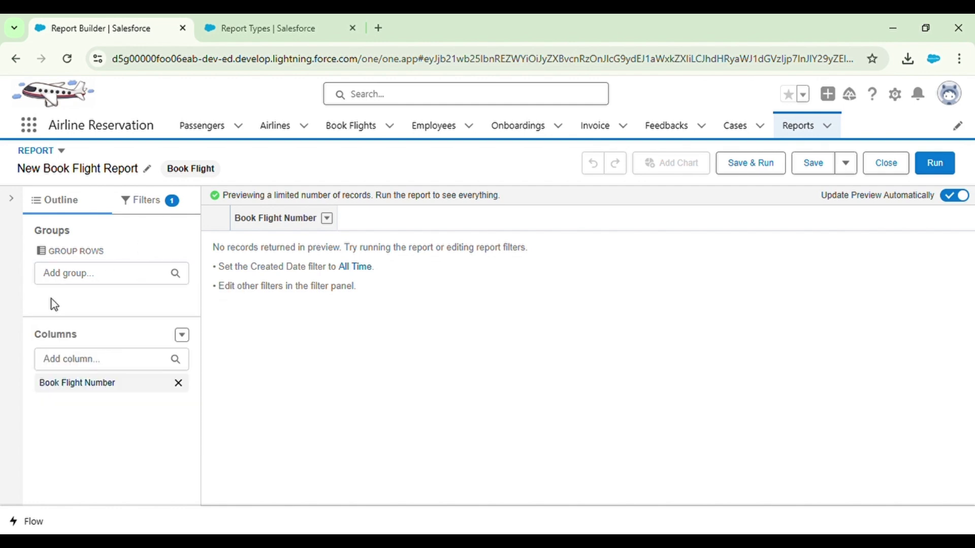
# Add the Status field as a column in the new Book Flight report
pyautogui.click(86, 372)
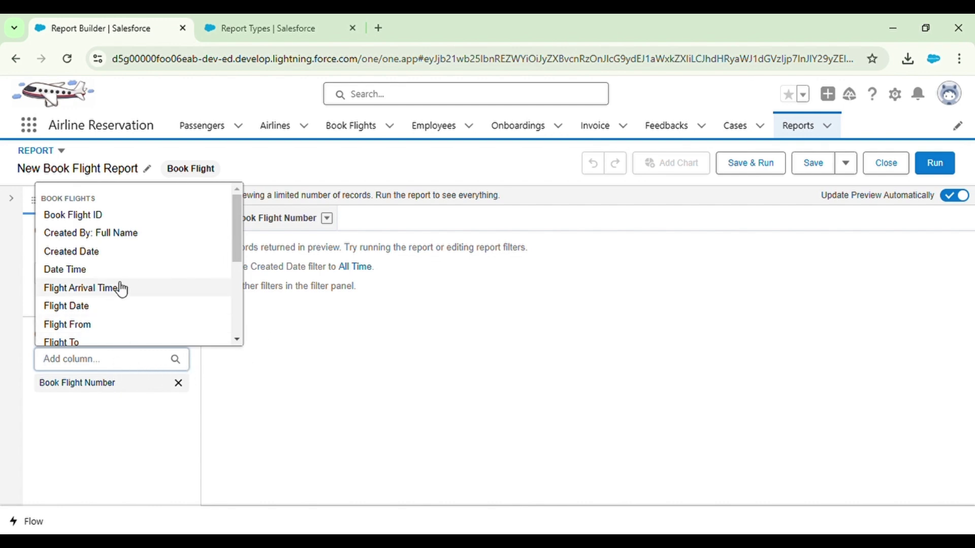
pyautogui.scroll(-5, 122, 289)
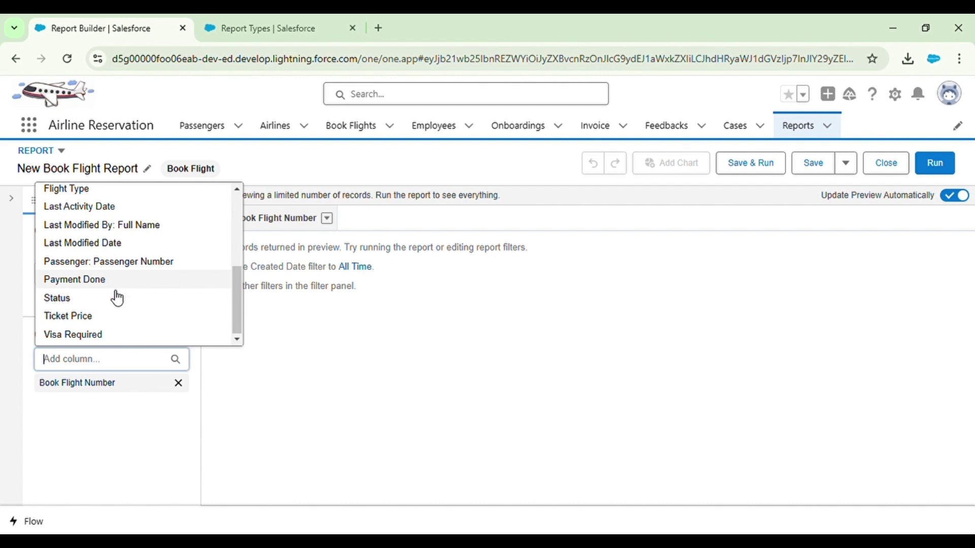
pyautogui.click(89, 302)
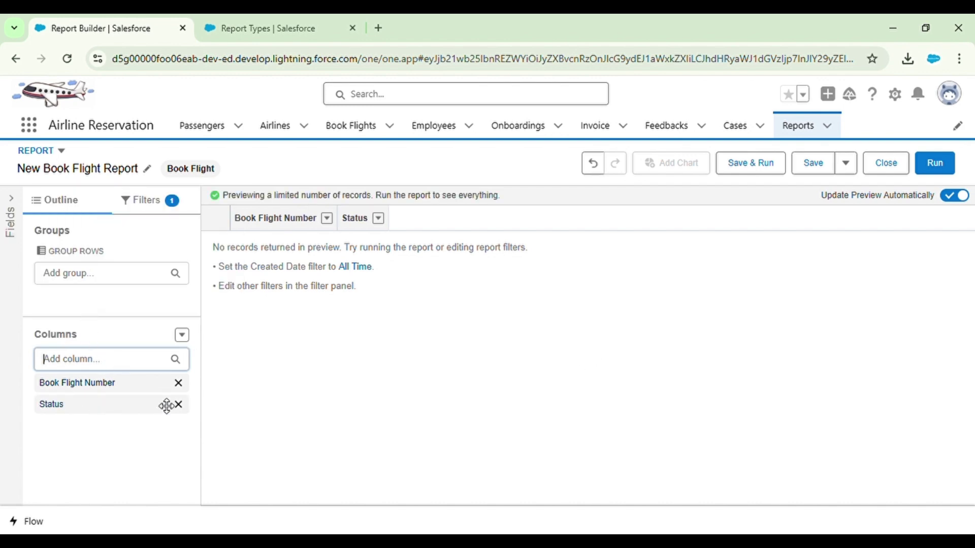
# Display the full list of report fields and add Created Date as a column, searching for "created"
pyautogui.click(74, 364)
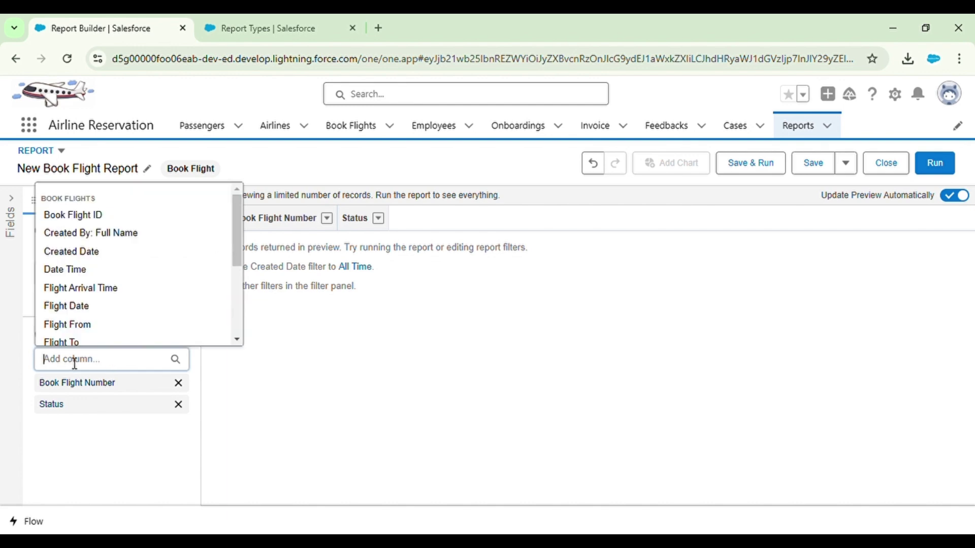
pyautogui.scroll(-5, 114, 309)
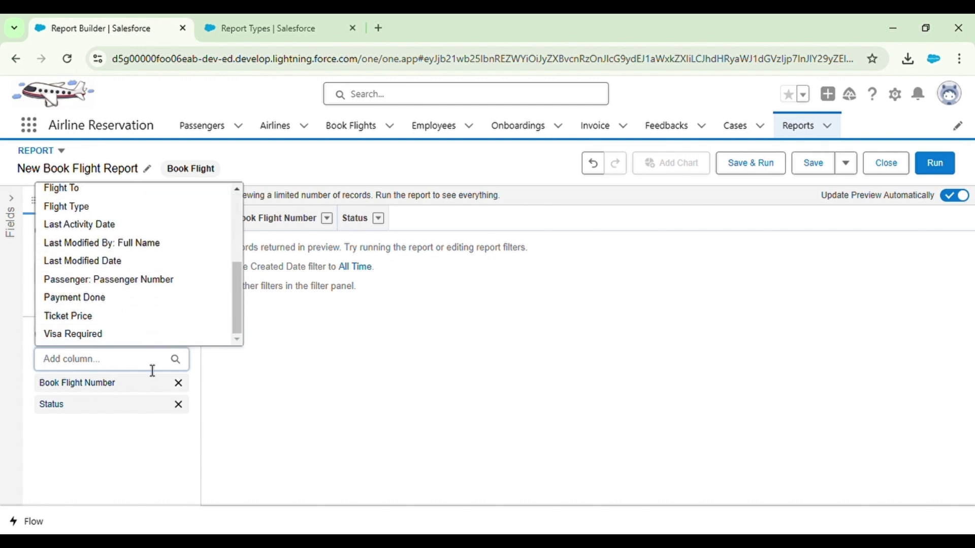
pyautogui.click(224, 385)
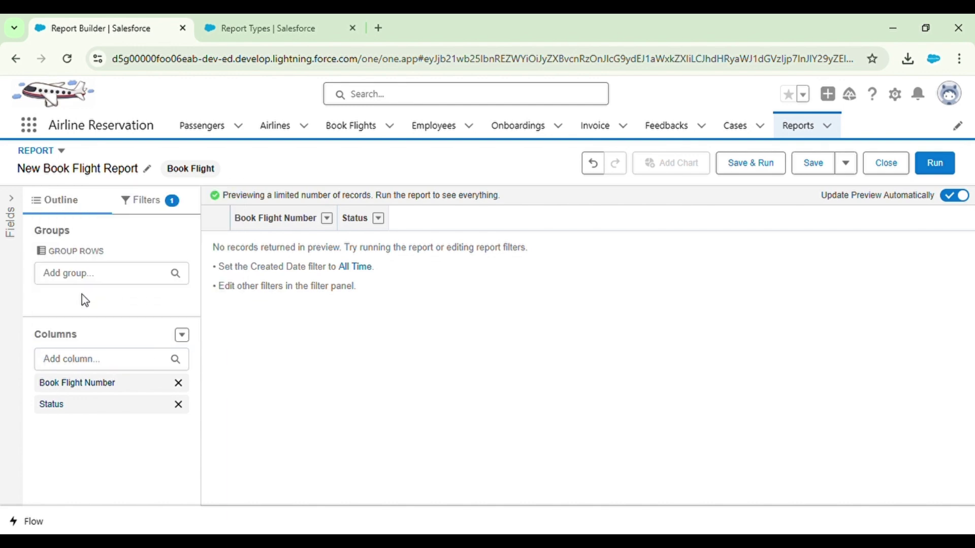
pyautogui.click(11, 198)
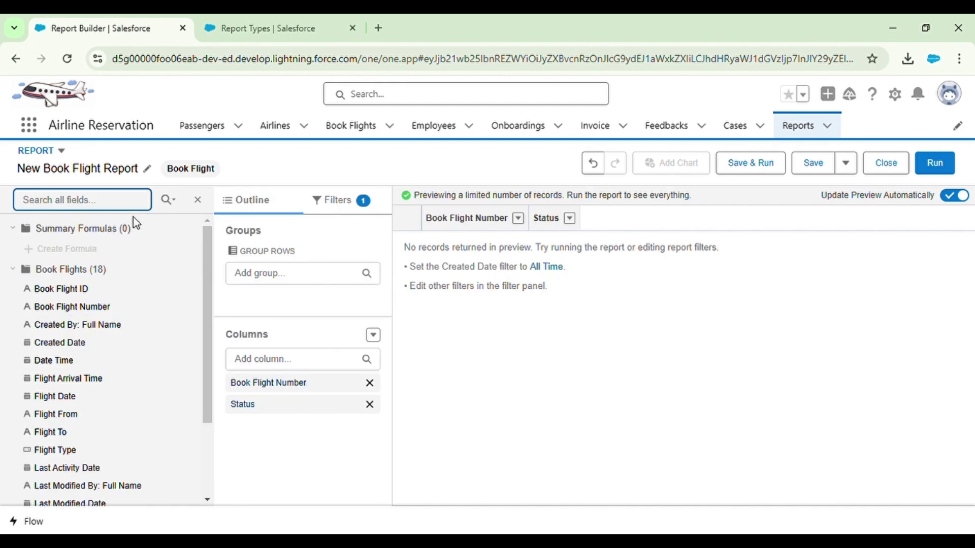
pyautogui.scroll(-2, 80, 357)
pyautogui.scroll(2, 80, 357)
pyautogui.click(271, 362)
pyautogui.write('created')
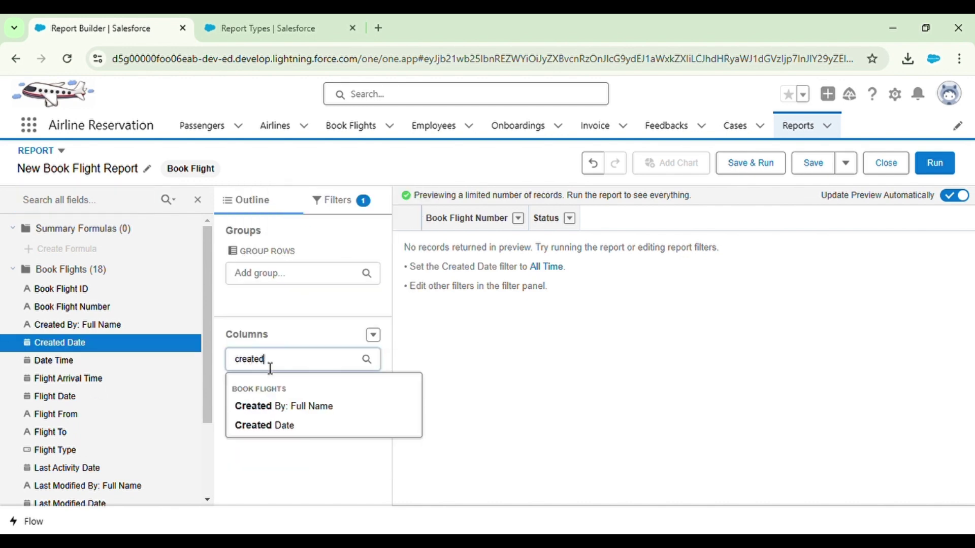
pyautogui.click(273, 427)
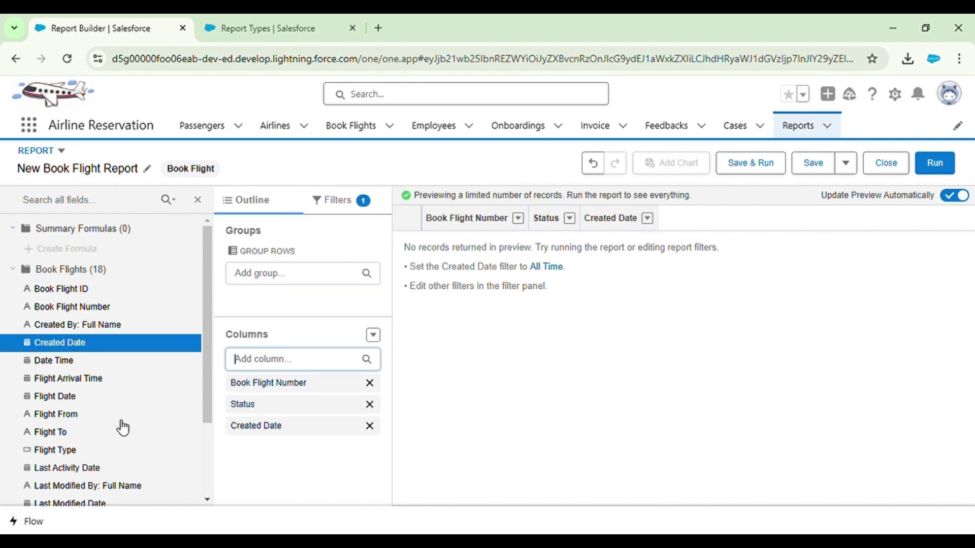
# Add the Payment Done field as a report column, searching for "pay"
pyautogui.scroll(-2, 72, 412)
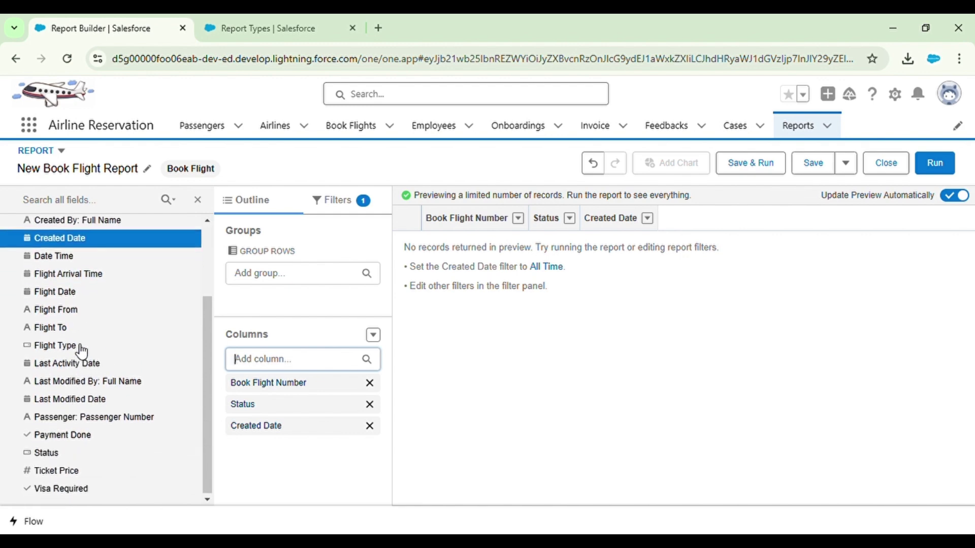
pyautogui.write('pa')
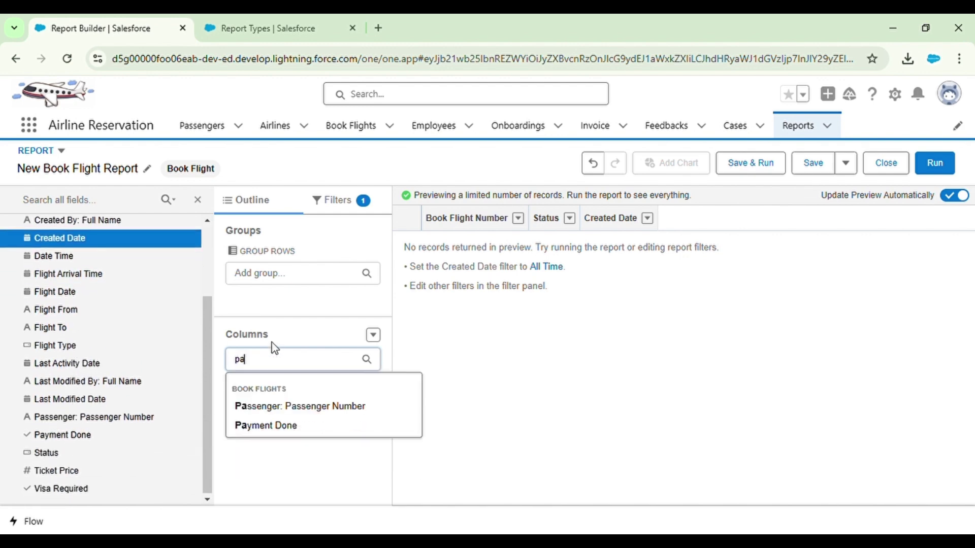
pyautogui.write('y')
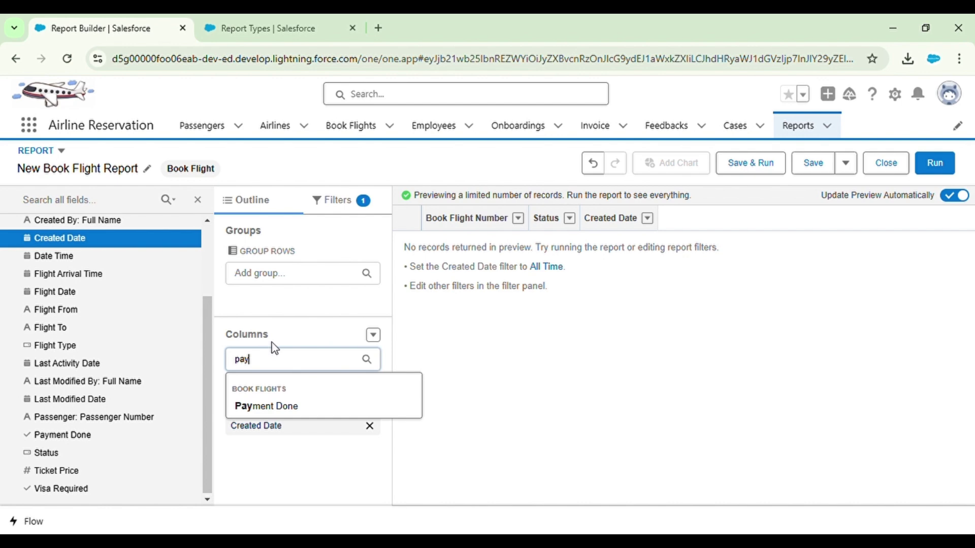
pyautogui.click(290, 411)
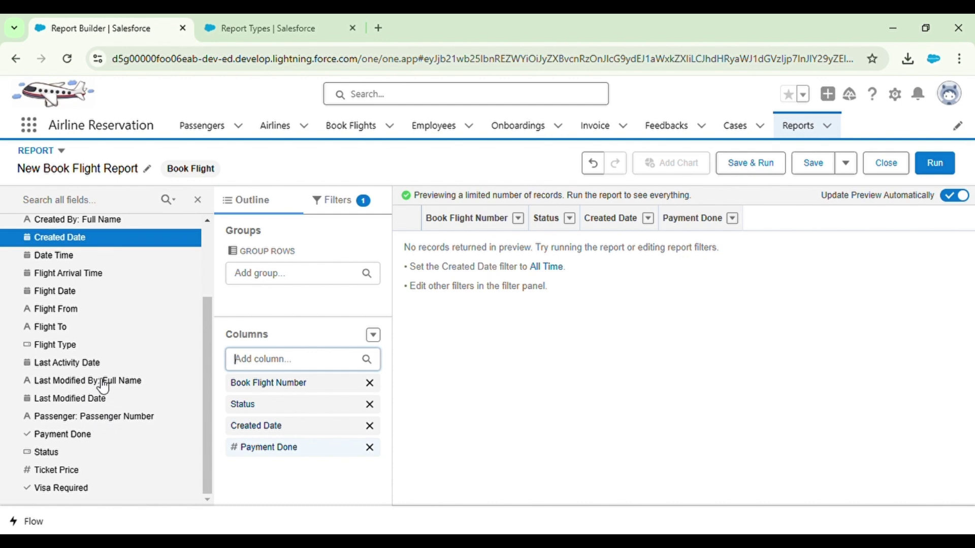
# Add the Flight Date field as a report column, searching for "fligh"
pyautogui.scroll(3, 103, 386)
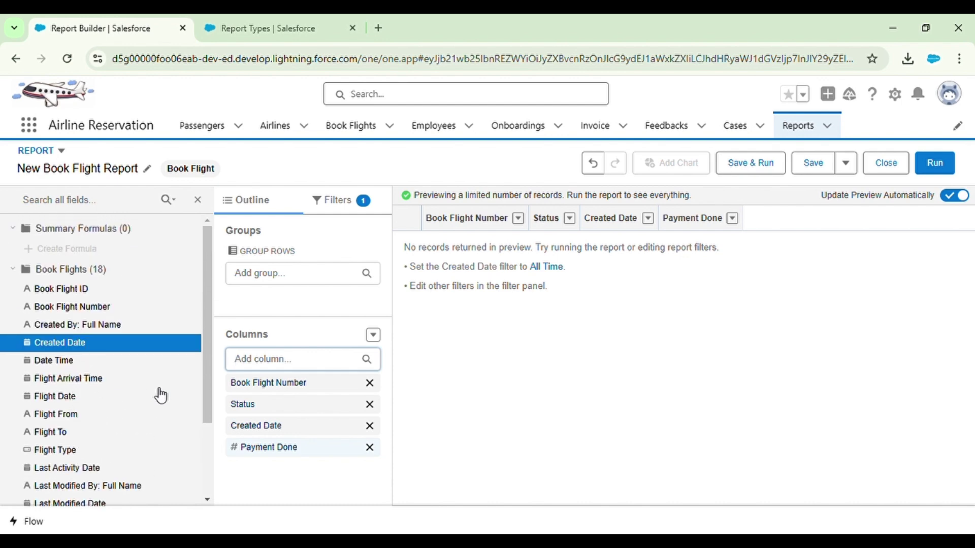
pyautogui.write('fligh')
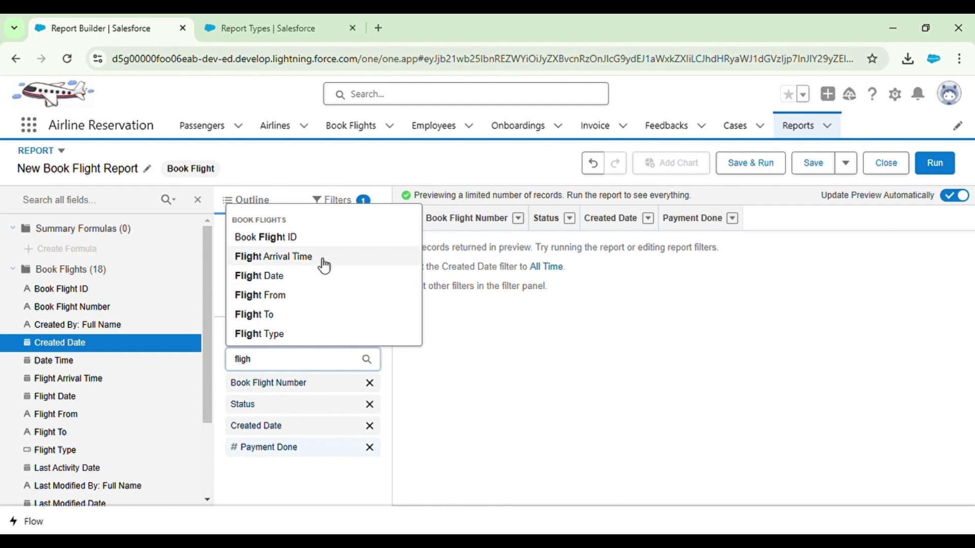
pyautogui.click(297, 278)
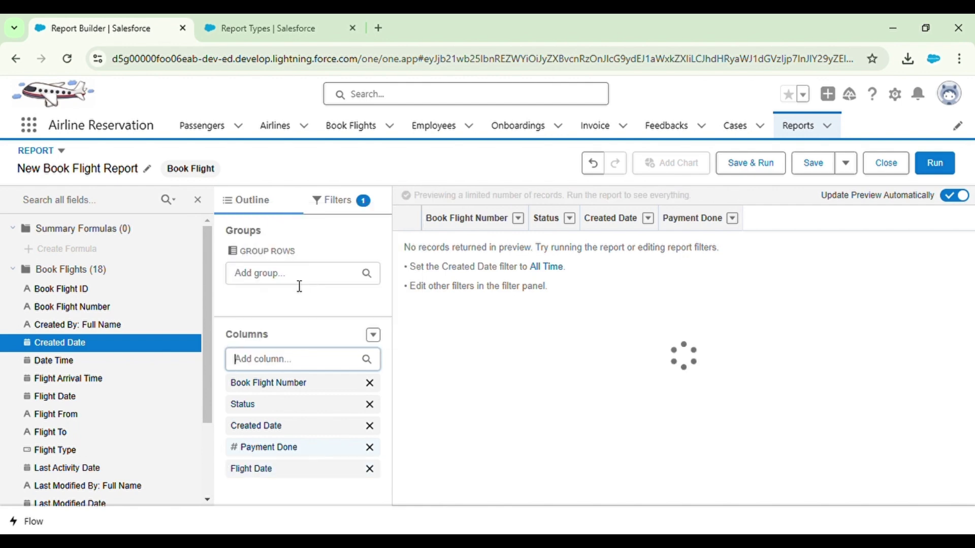
# Add the Visa Required field as a report column, searching for "visa", and hide the list of all fields
pyautogui.scroll(-2, 104, 405)
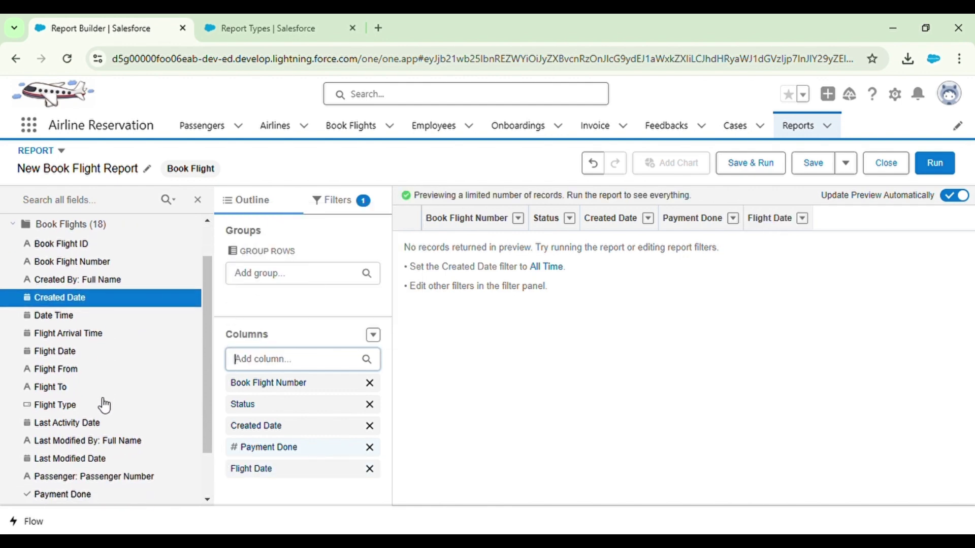
pyautogui.scroll(-2, 104, 406)
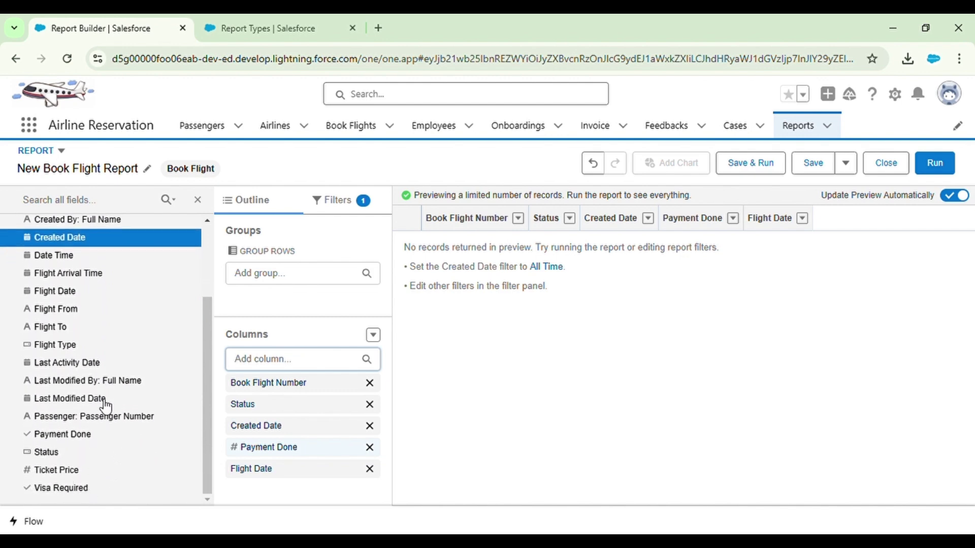
pyautogui.write('visa')
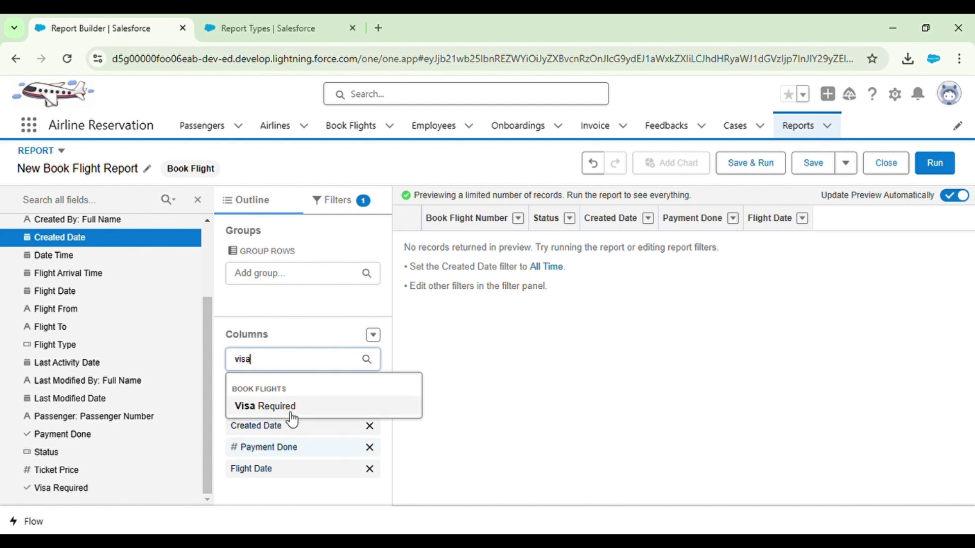
pyautogui.click(288, 410)
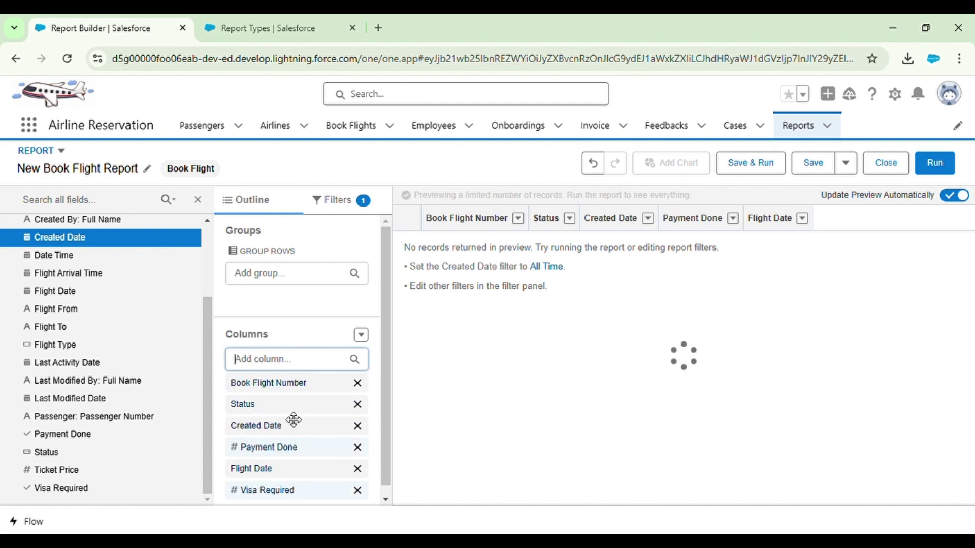
pyautogui.click(198, 200)
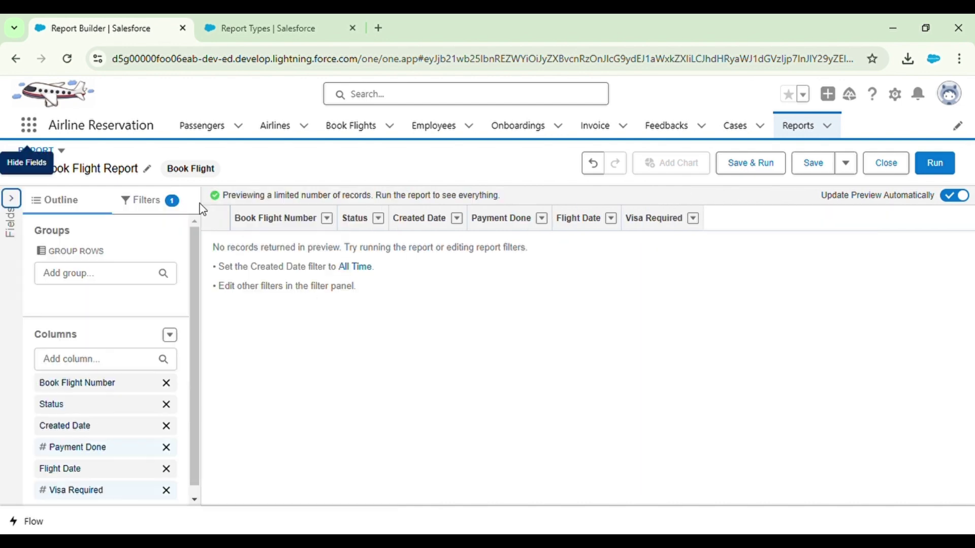
# Set the Created Date filter's range to All Time and apply it
pyautogui.click(144, 201)
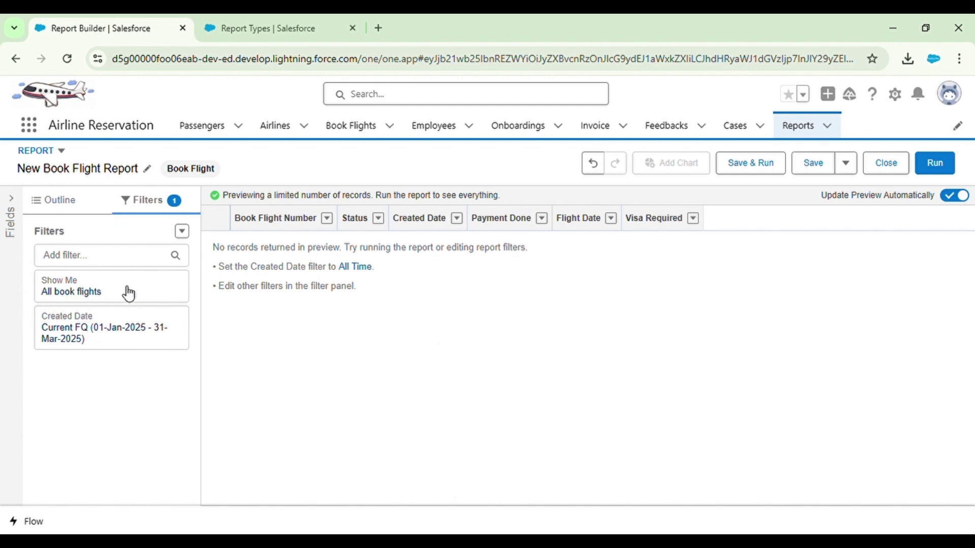
pyautogui.click(105, 335)
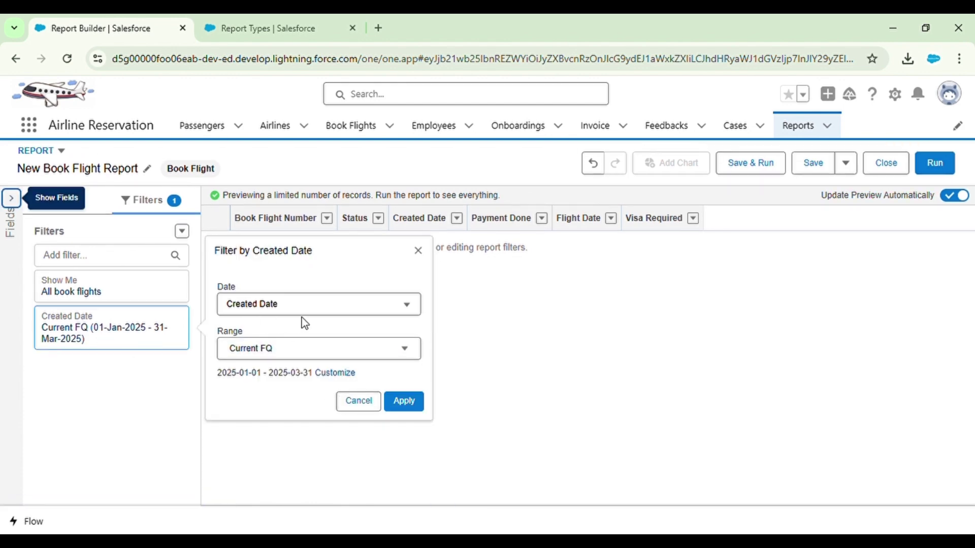
pyautogui.click(284, 350)
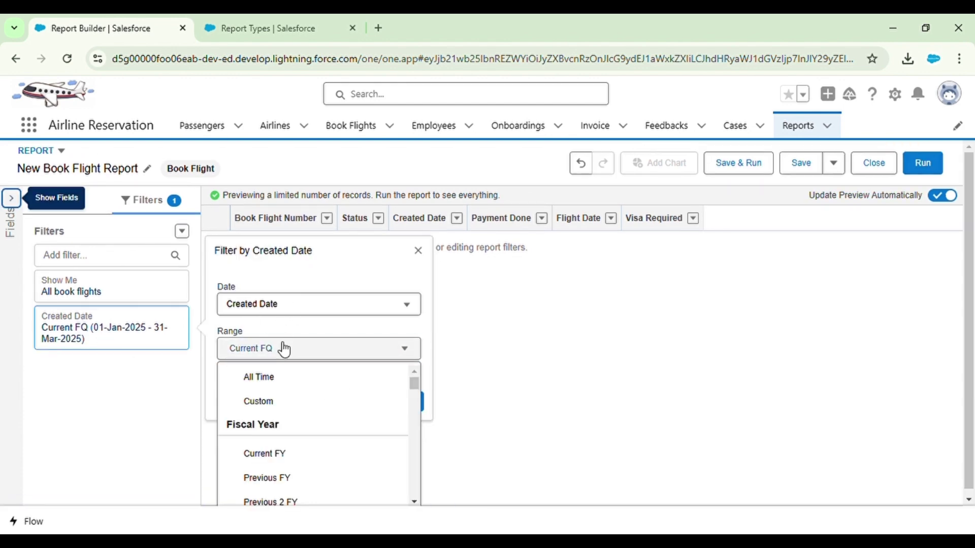
pyautogui.click(282, 376)
pyautogui.click(421, 404)
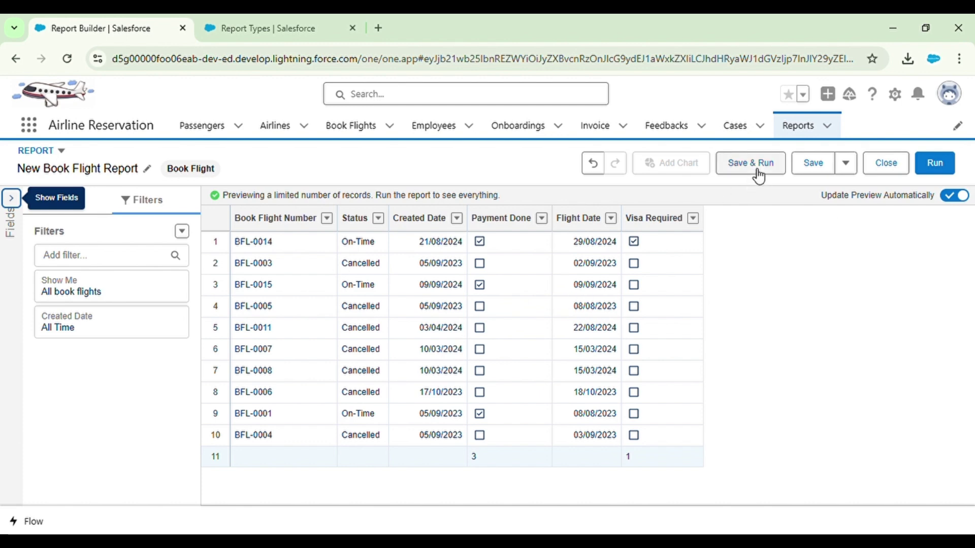
# Start saving the report, name it "Book Flight Tabular Report" and have its unique name filled in
pyautogui.click(829, 170)
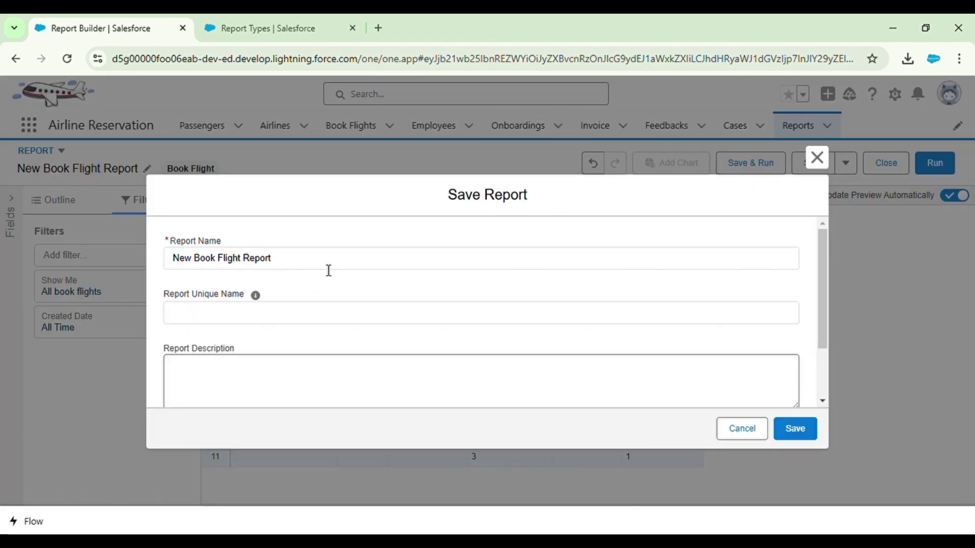
pyautogui.click(203, 264)
pyautogui.press('BackSpace')
pyautogui.press('BackSpace')
pyautogui.press('BackSpace')
pyautogui.press('BackSpace')
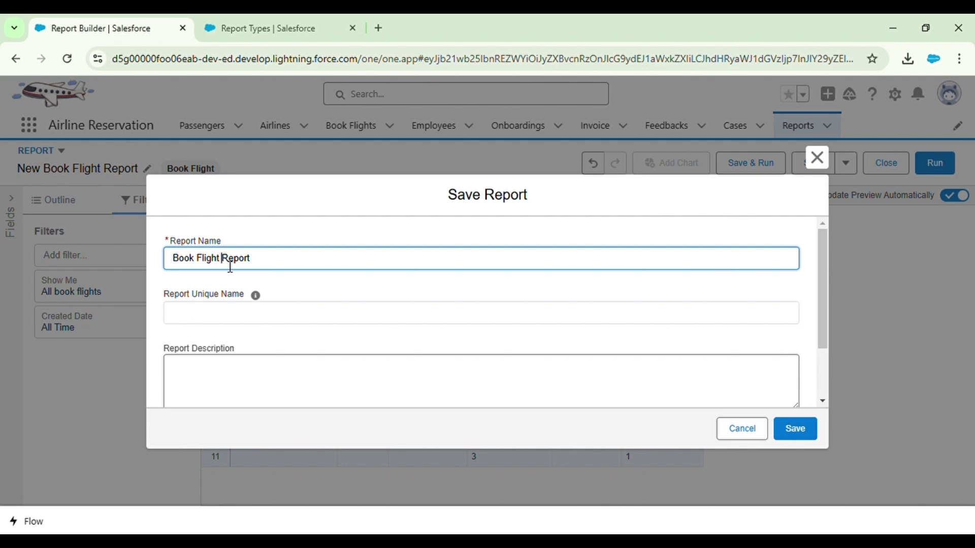
pyautogui.write('Tabular')
pyautogui.click(328, 313)
pyautogui.scroll(-2, 327, 313)
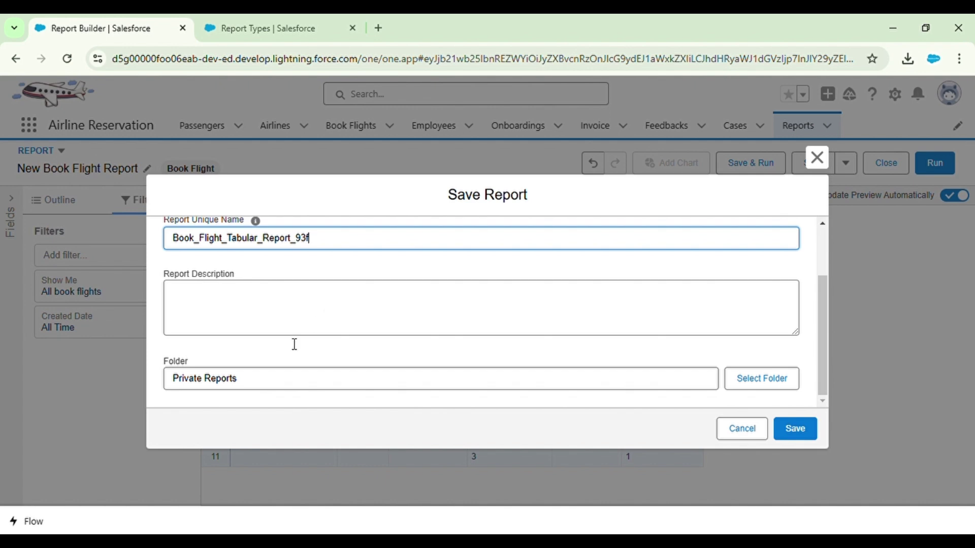
# Save the report in the Airline Reports folder and run it
pyautogui.click(260, 371)
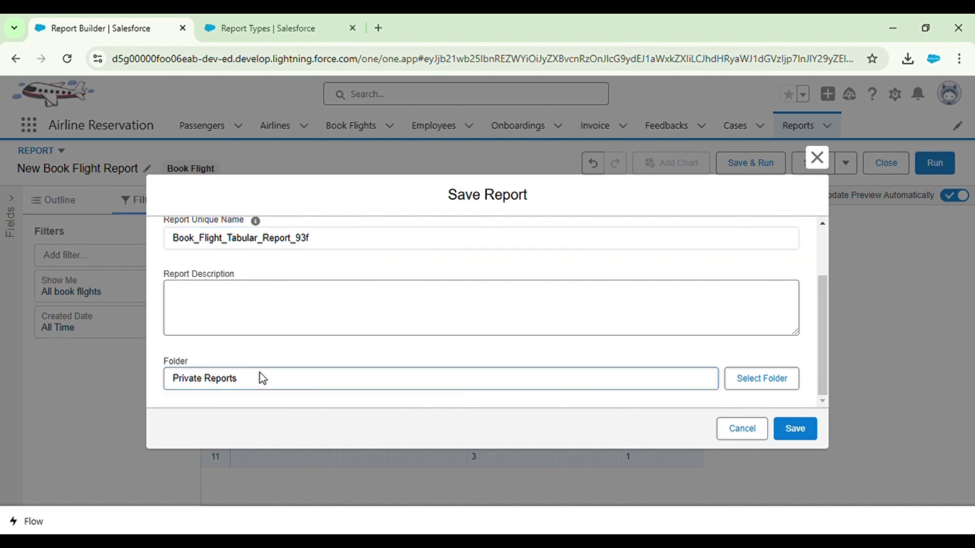
pyautogui.click(790, 382)
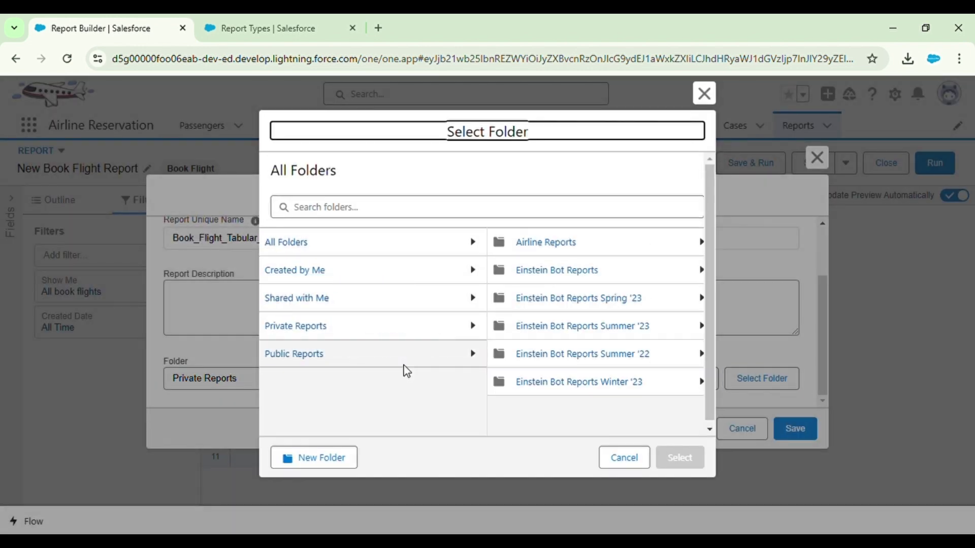
pyautogui.click(590, 244)
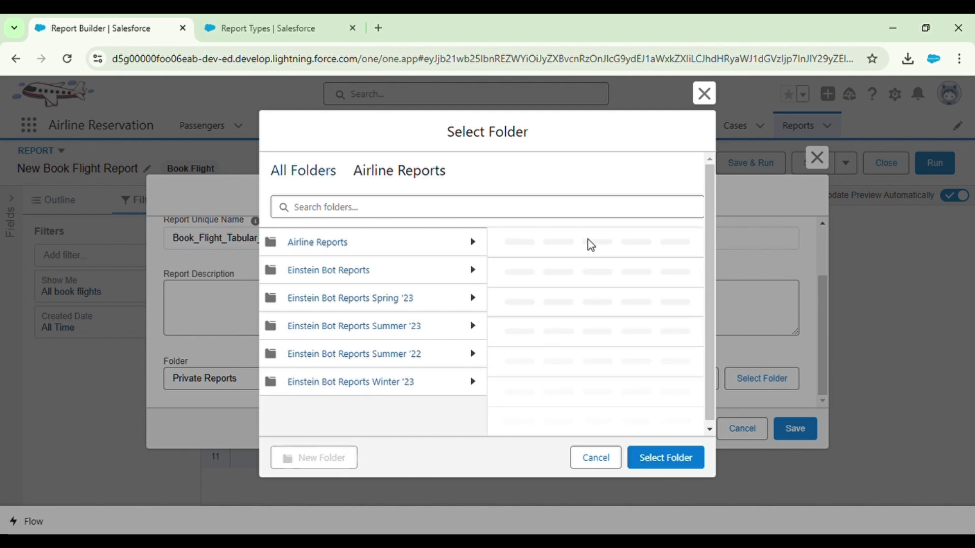
pyautogui.click(666, 453)
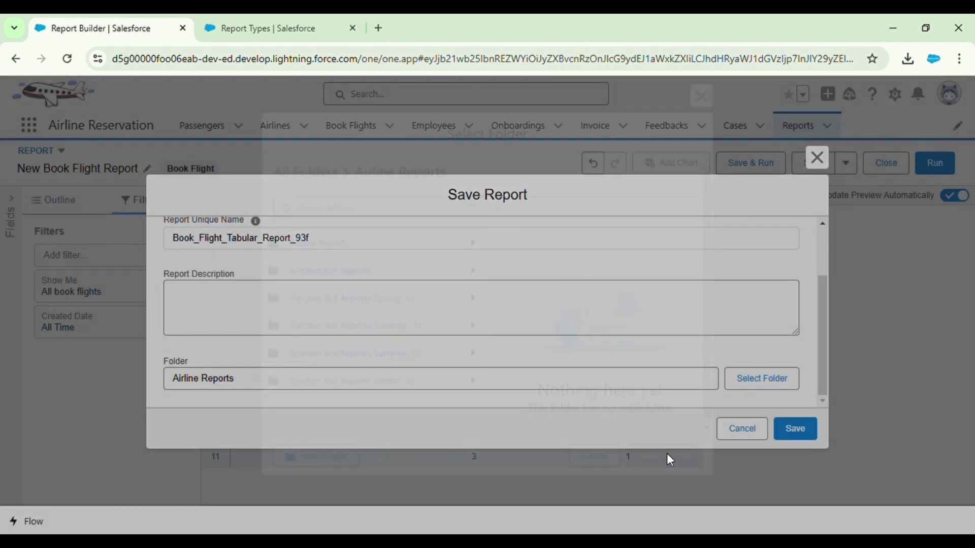
pyautogui.click(796, 428)
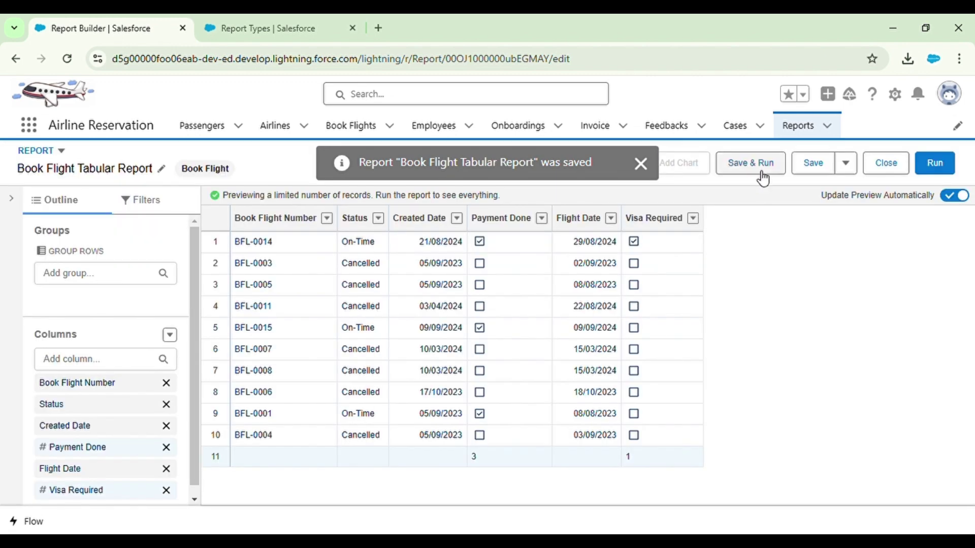
pyautogui.click(936, 163)
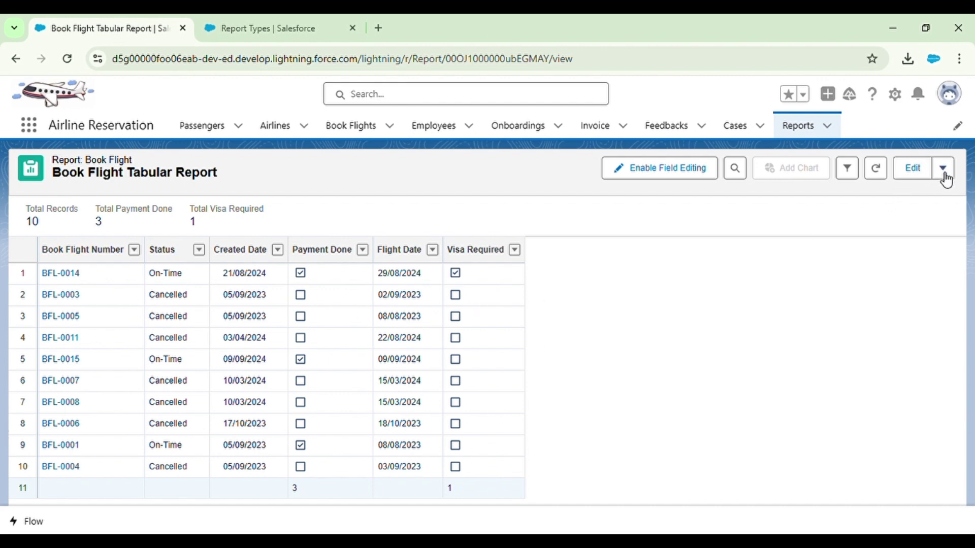
# Reopen the report for editing, add a filter for Payment Done equals True, and save and run it
pyautogui.click(916, 170)
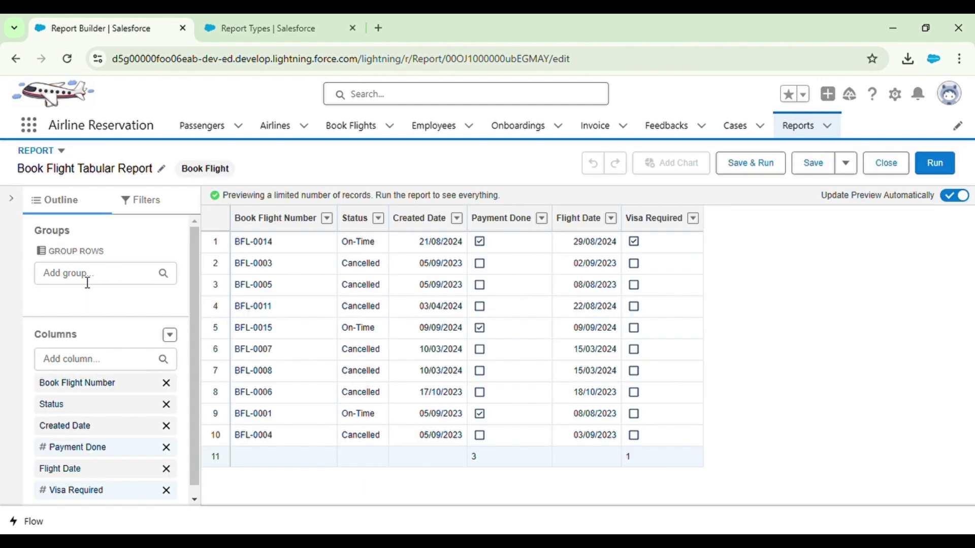
pyautogui.click(138, 208)
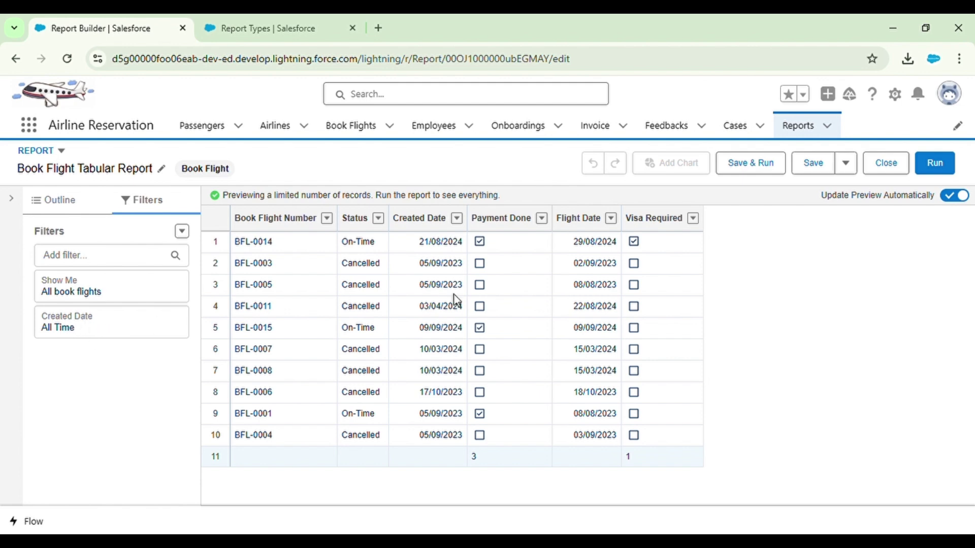
pyautogui.click(94, 265)
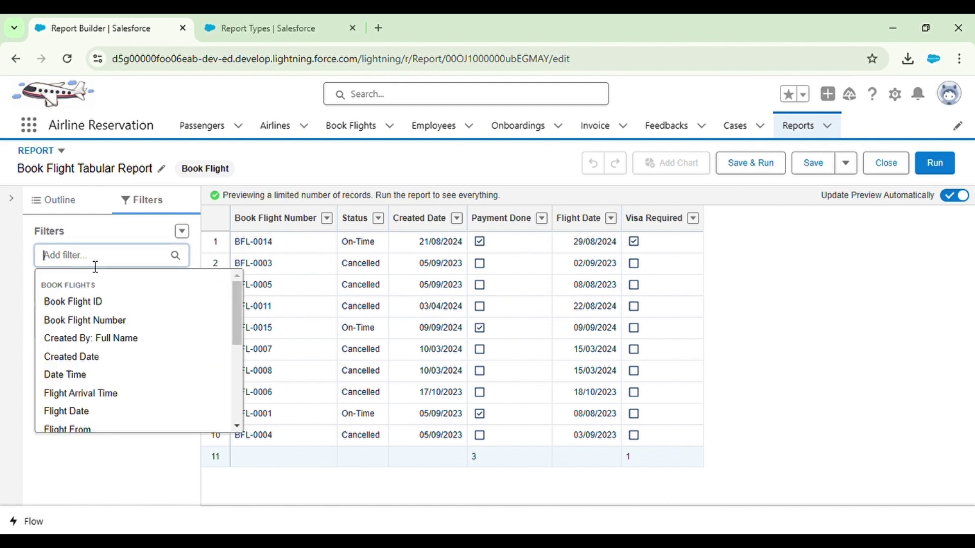
pyautogui.write('p')
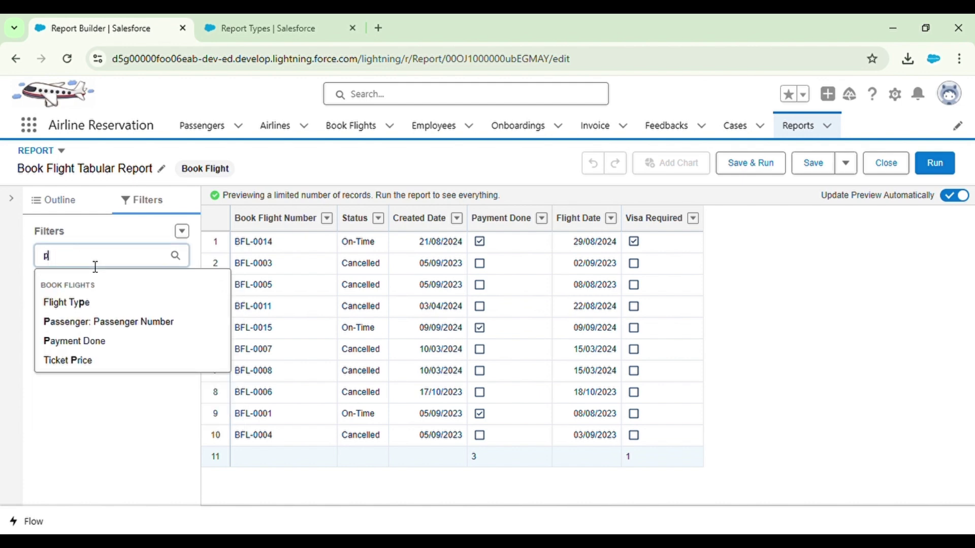
pyautogui.write('ay')
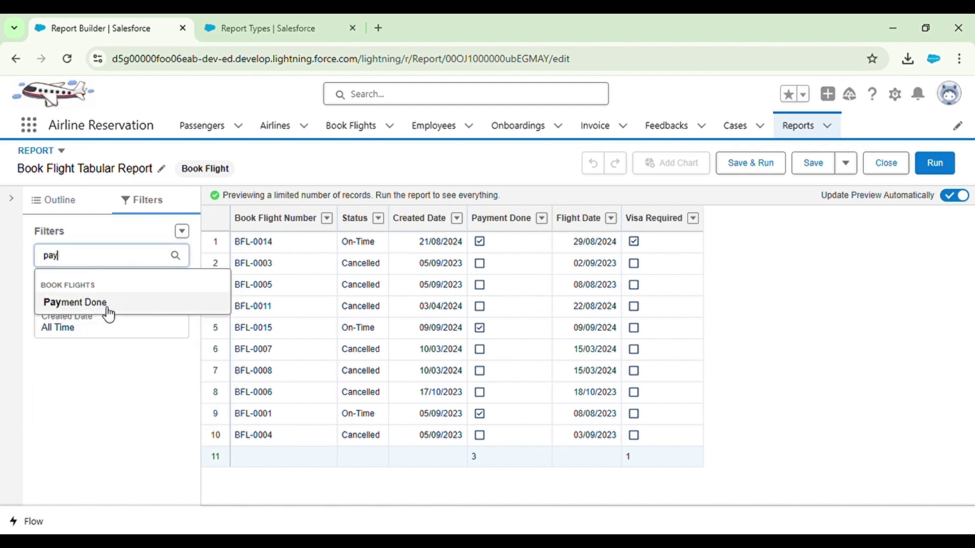
pyautogui.click(108, 309)
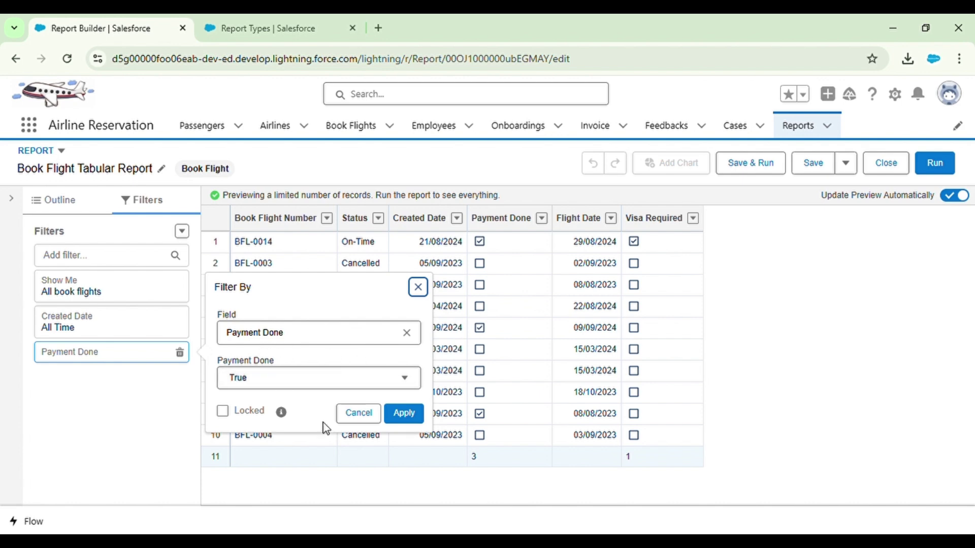
pyautogui.click(404, 413)
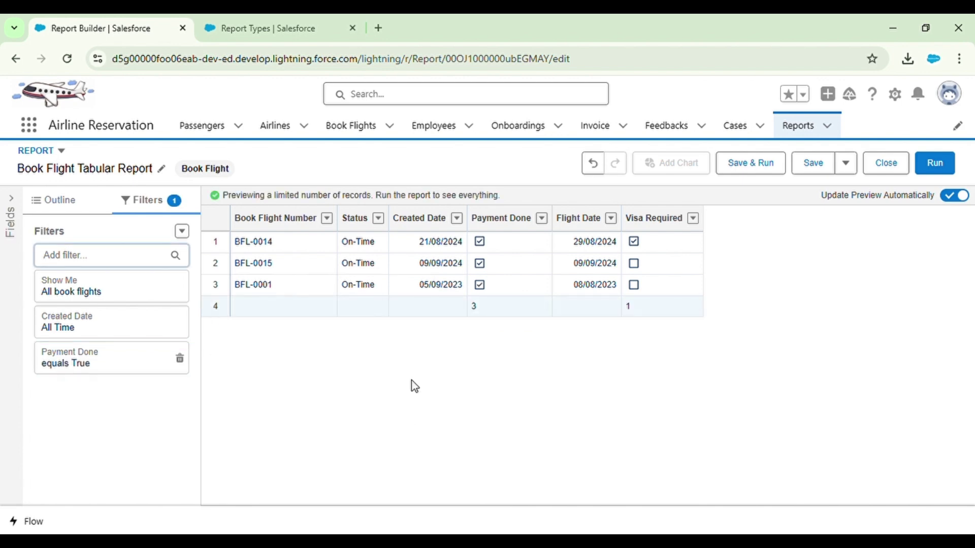
pyautogui.click(752, 164)
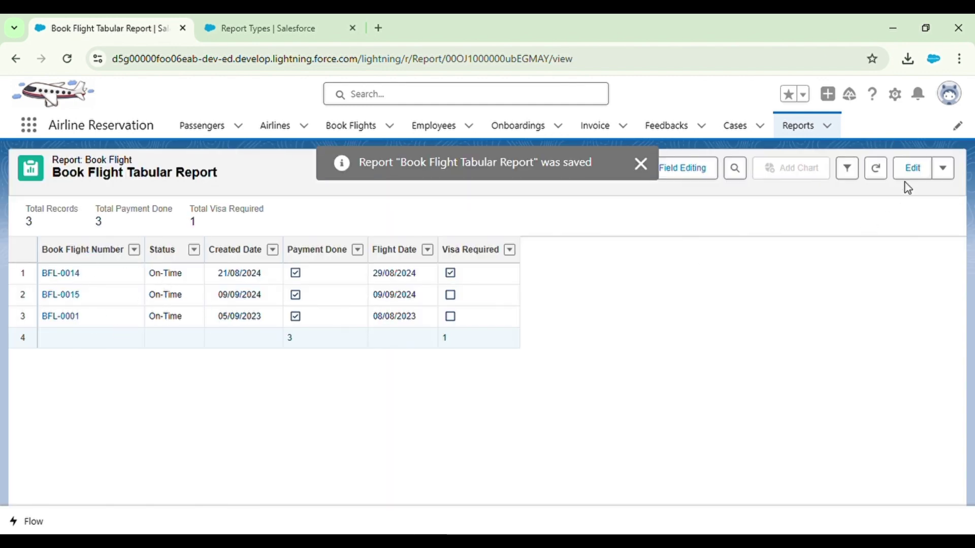
# Remove the Payment Done filter from the report, and save and run it again
pyautogui.click(914, 167)
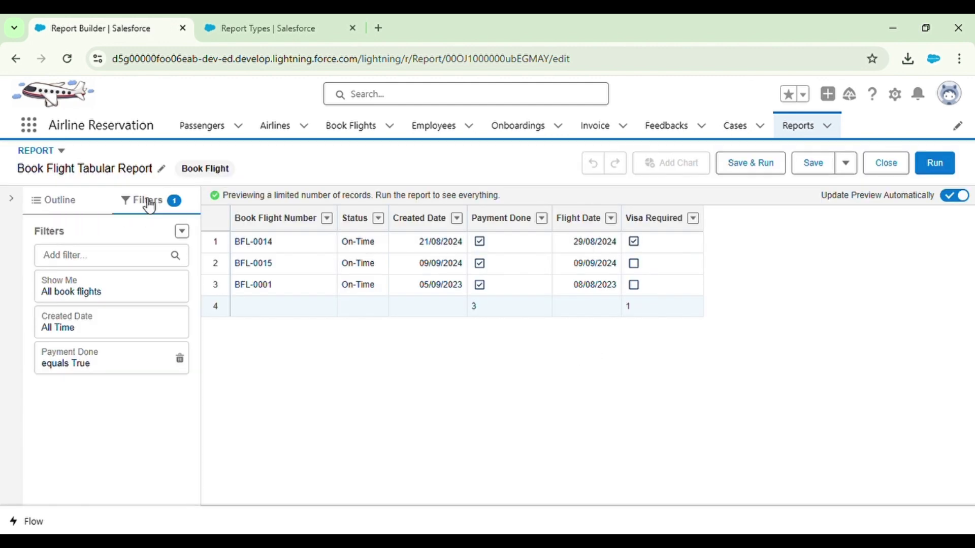
pyautogui.click(180, 359)
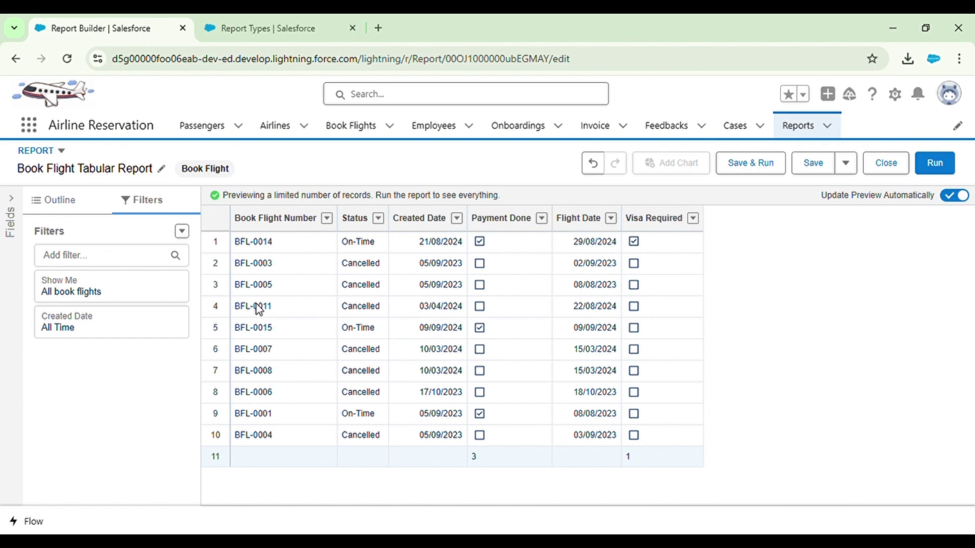
pyautogui.click(781, 168)
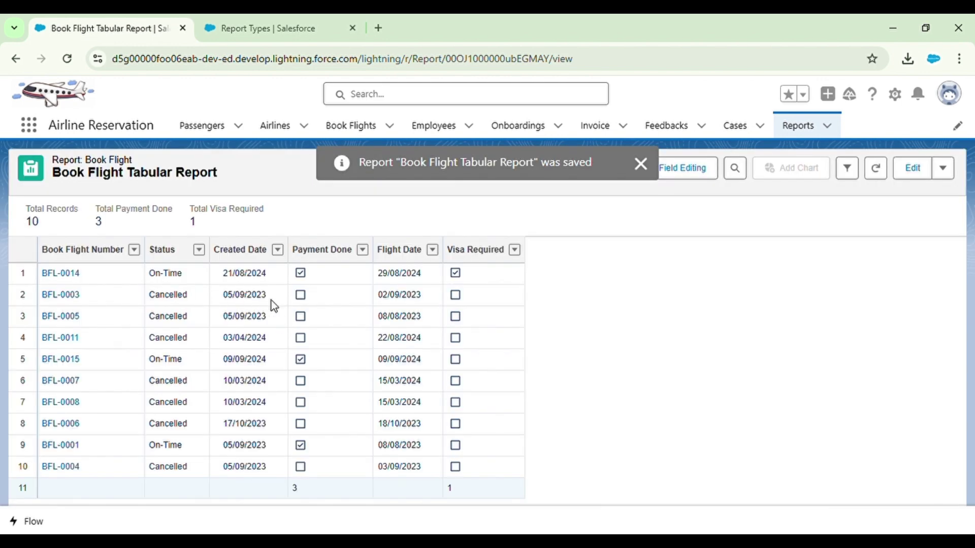
# Reopen the report for editing, save and run it again, and export it with the Details Only view
pyautogui.click(912, 173)
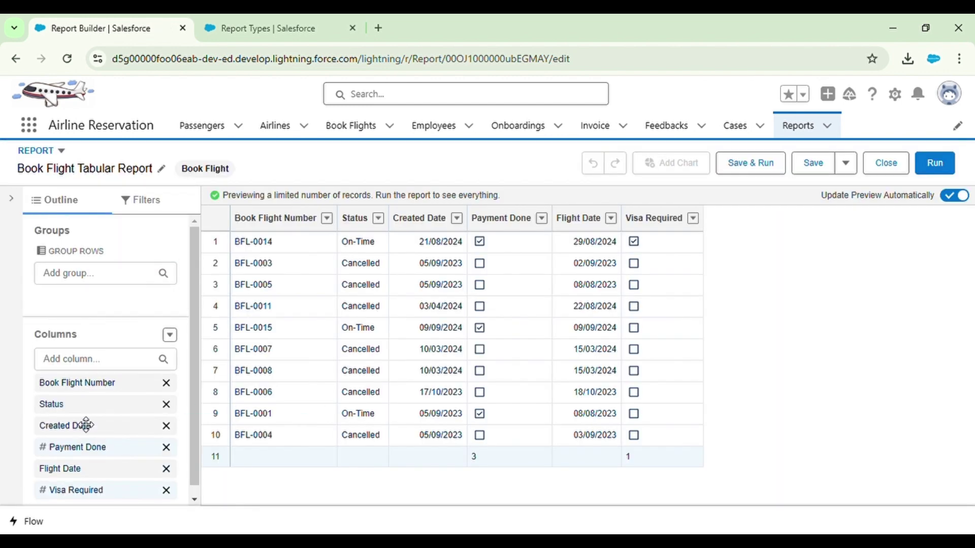
pyautogui.click(766, 161)
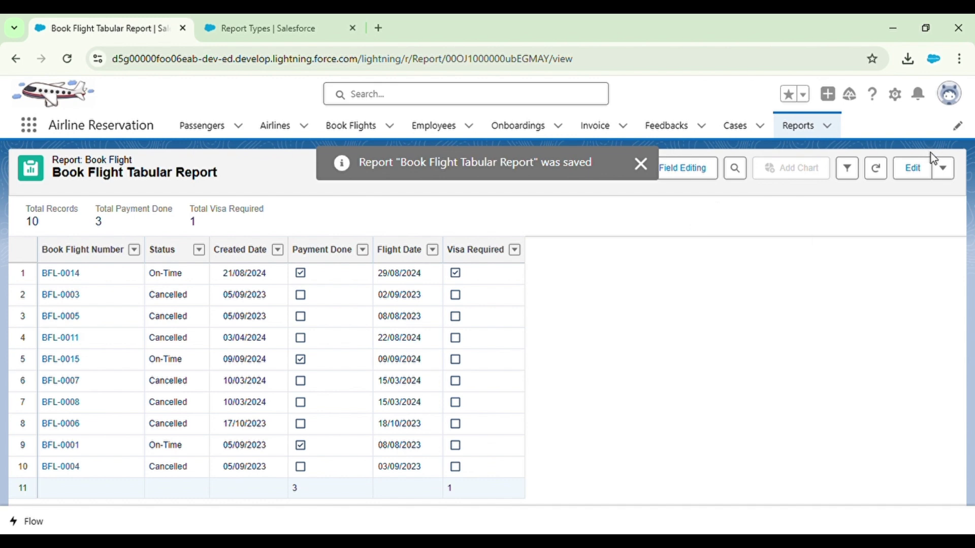
pyautogui.click(944, 175)
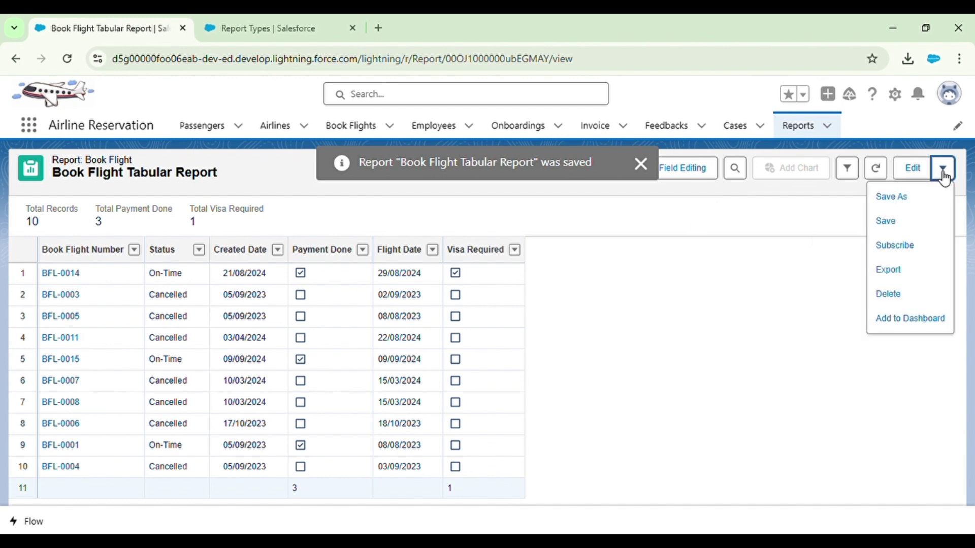
pyautogui.click(893, 274)
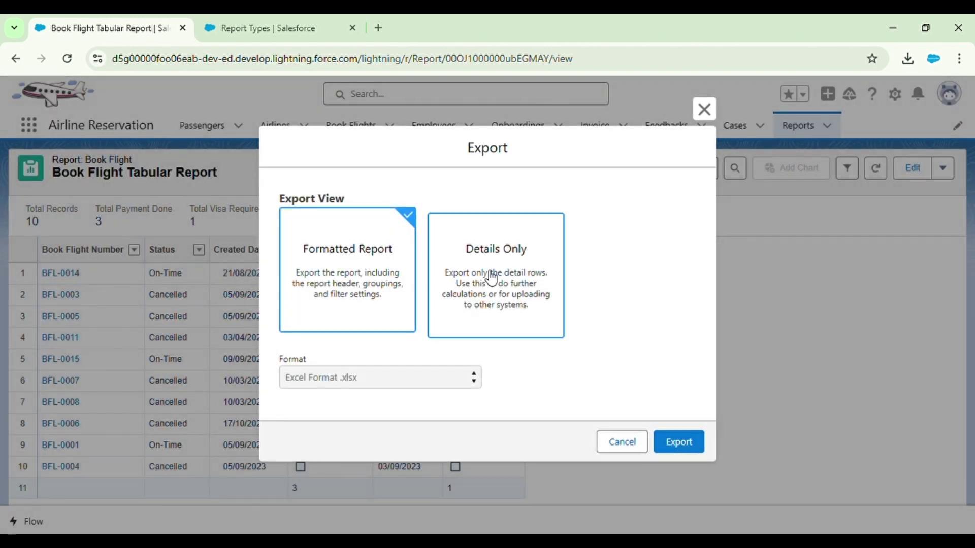
pyautogui.click(515, 297)
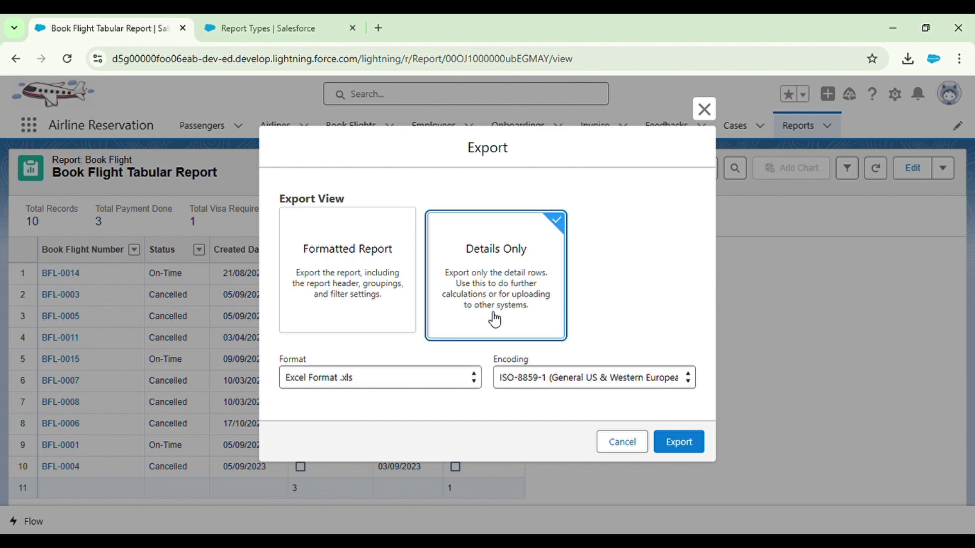
pyautogui.click(407, 386)
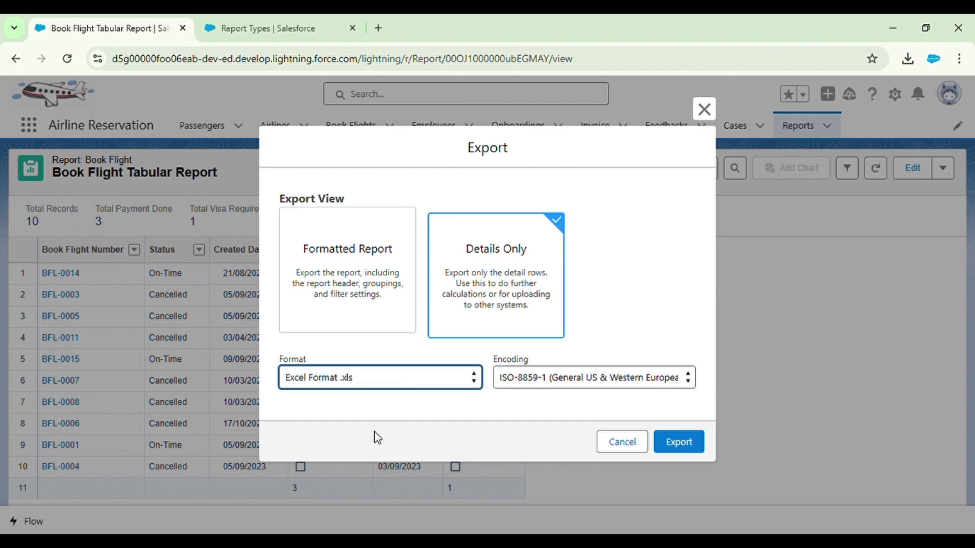
pyautogui.press('Down')
pyautogui.click(677, 447)
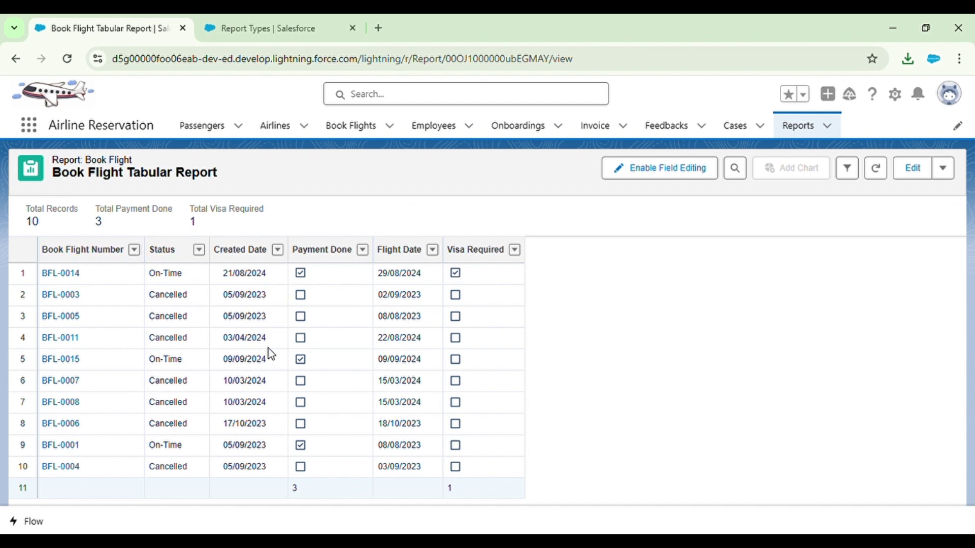
# Go to all report folders, open the Airline Reports folder and open the Book Flight Tabular Report from it
pyautogui.click(794, 132)
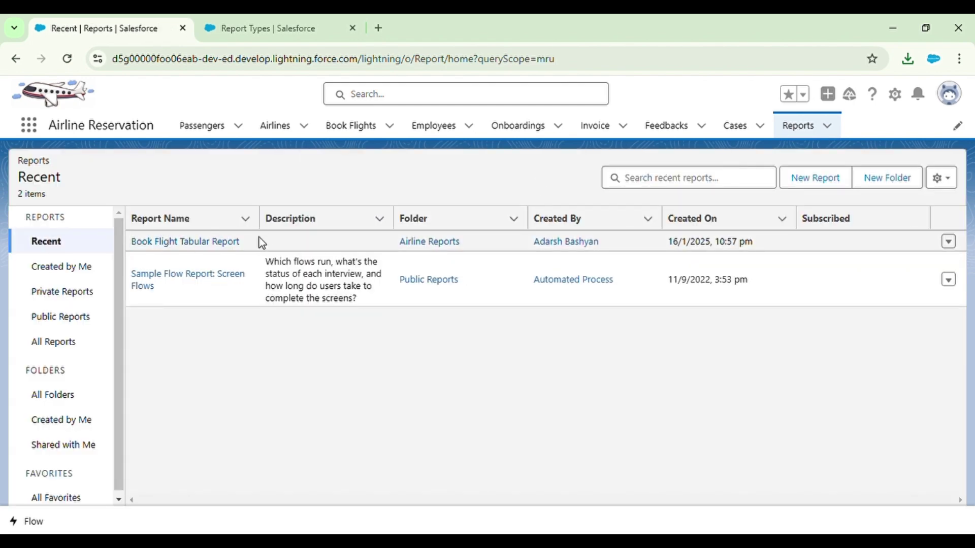
pyautogui.click(57, 401)
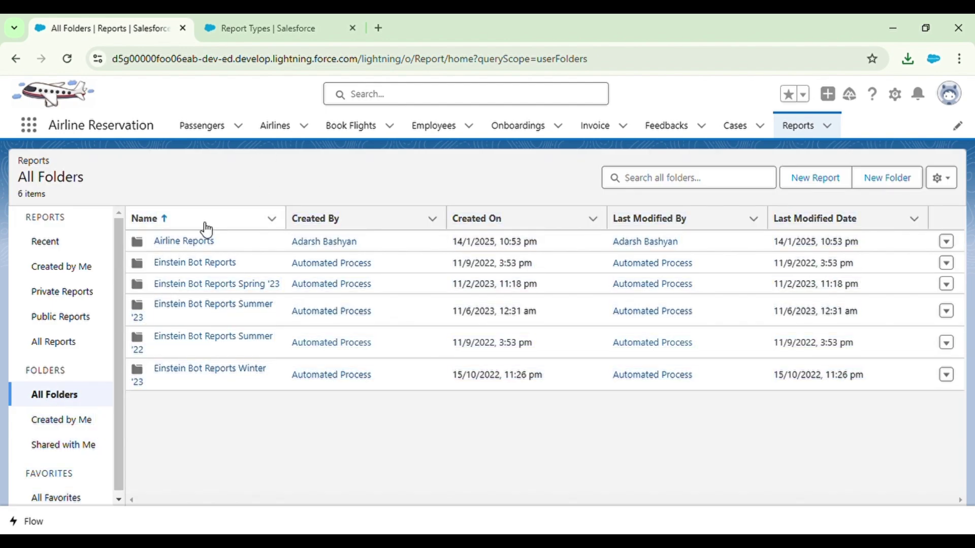
pyautogui.click(196, 241)
pyautogui.click(186, 243)
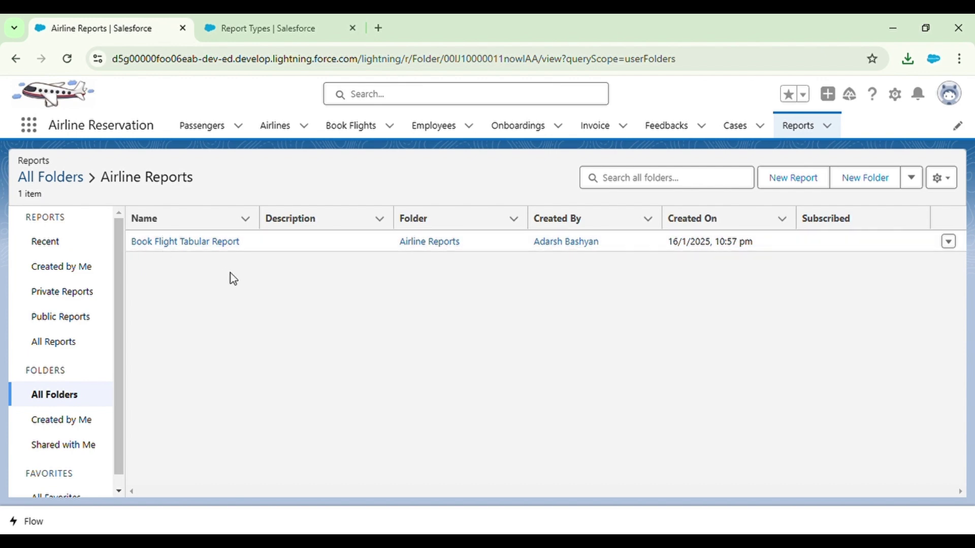
pyautogui.click(187, 242)
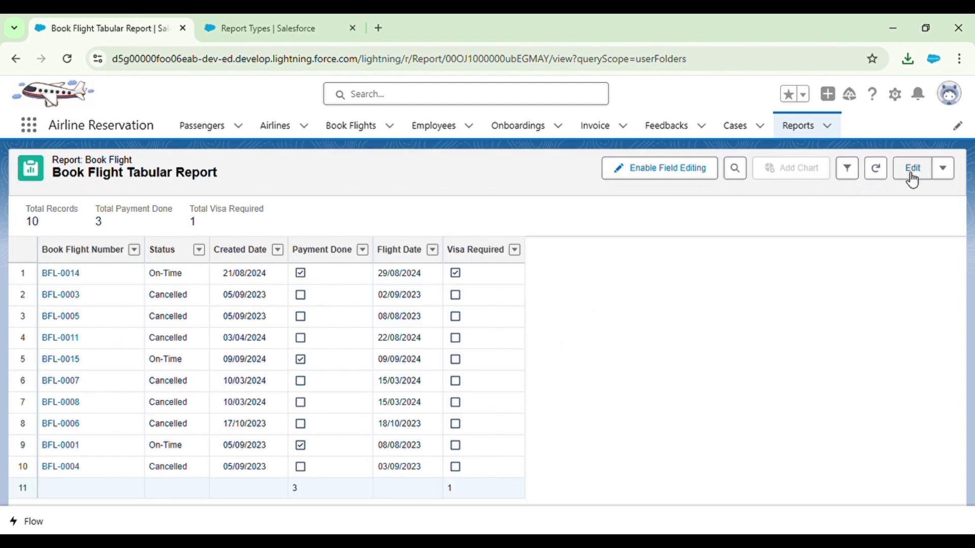
# Open the report's subscription settings and examine the schedule, attachment, recipient, run-as and condition options
pyautogui.click(944, 175)
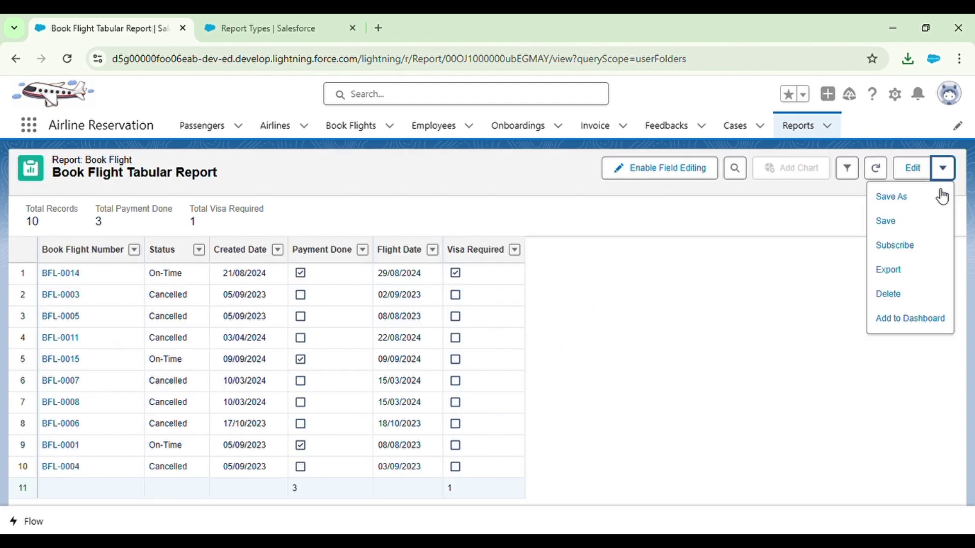
pyautogui.click(897, 251)
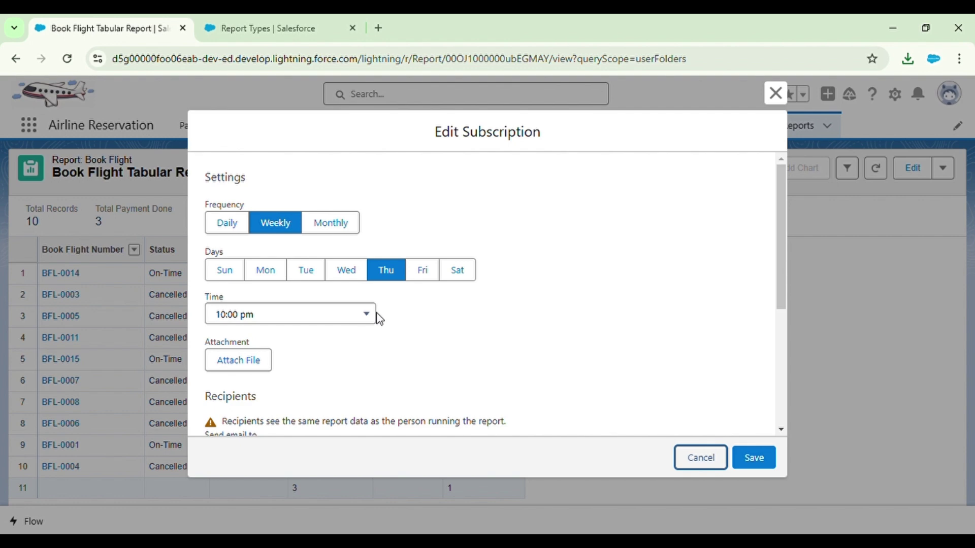
pyautogui.scroll(-1, 379, 318)
pyautogui.scroll(-3, 332, 319)
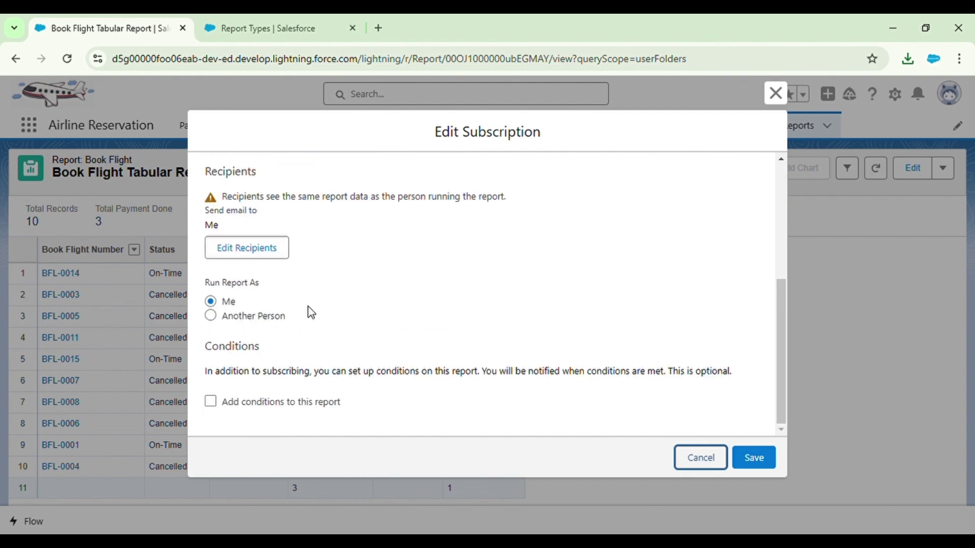
pyautogui.scroll(4, 310, 313)
pyautogui.scroll(-2, 312, 313)
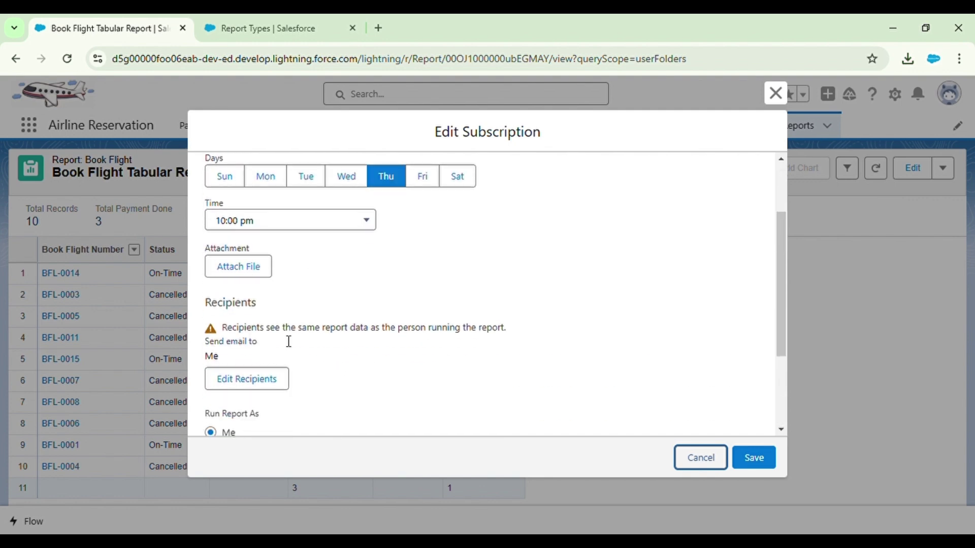
# Open the subscription's recipient editor, examine the entity types and selectable users, and close it without adding anyone
pyautogui.click(257, 388)
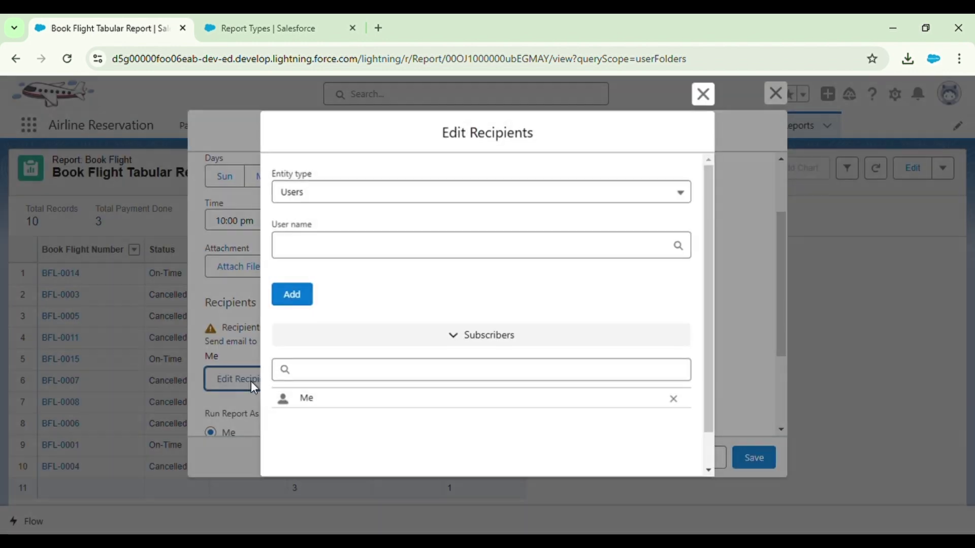
pyautogui.click(419, 195)
pyautogui.click(431, 285)
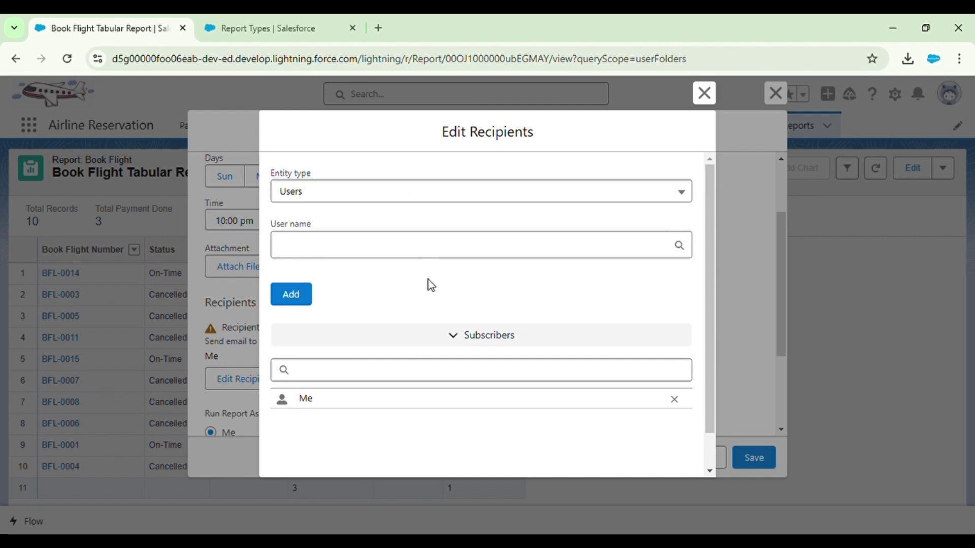
pyautogui.click(348, 255)
pyautogui.scroll(-1, 421, 315)
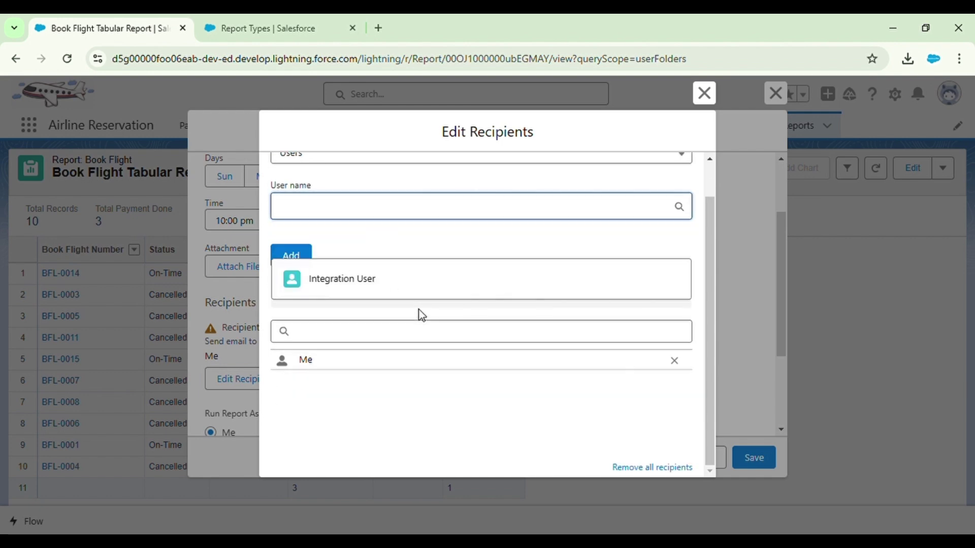
pyautogui.click(705, 93)
# Review the subscription's frequency, day, time and condition settings again and close the dialog without saving
pyautogui.scroll(1, 284, 289)
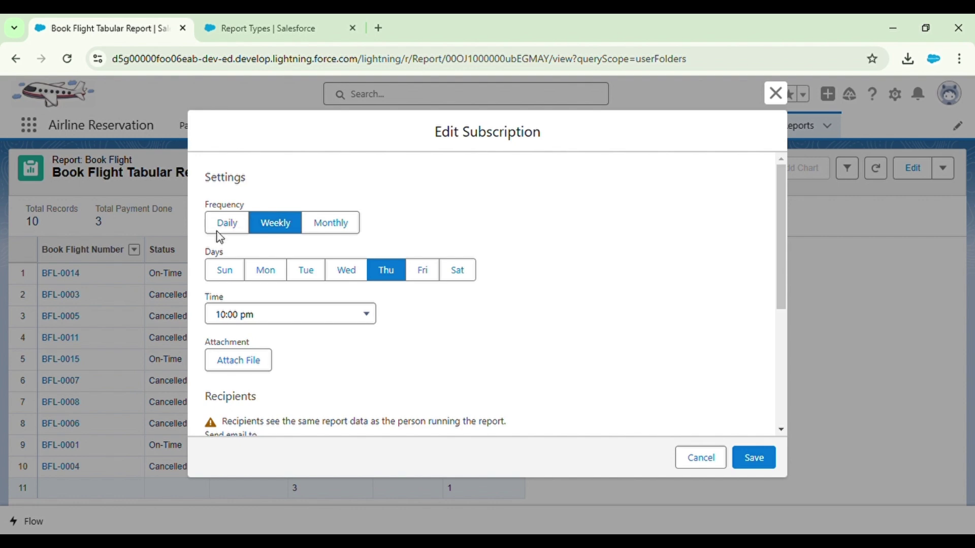
pyautogui.scroll(-4, 305, 309)
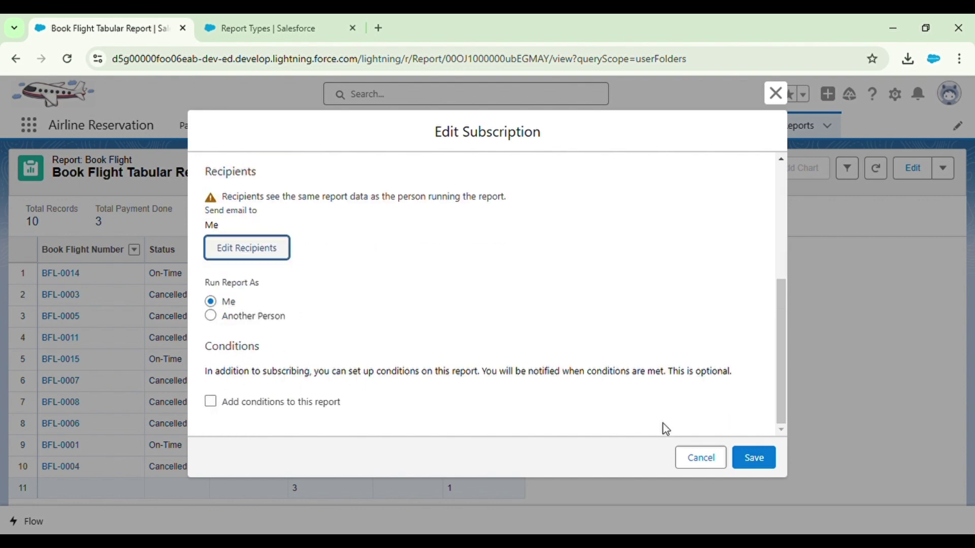
pyautogui.scroll(4, 617, 249)
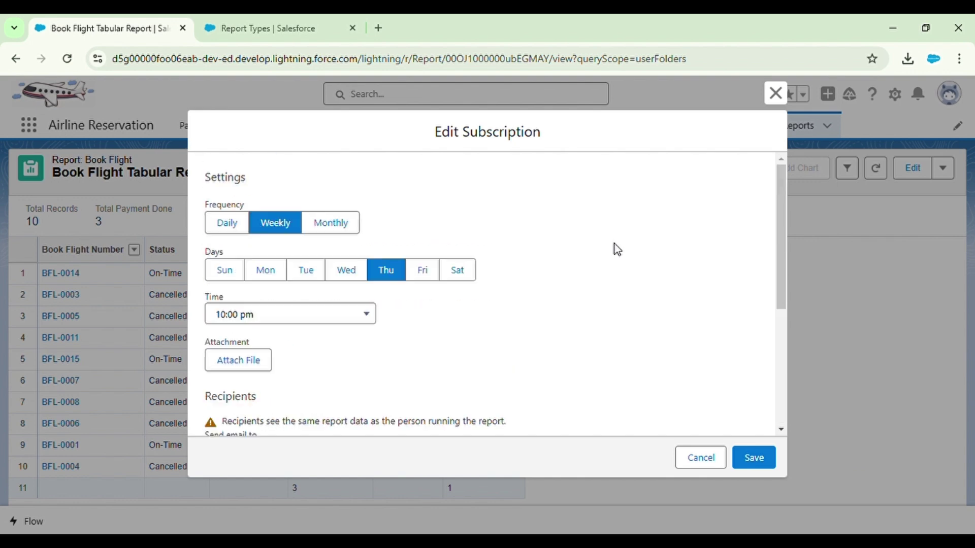
pyautogui.click(776, 94)
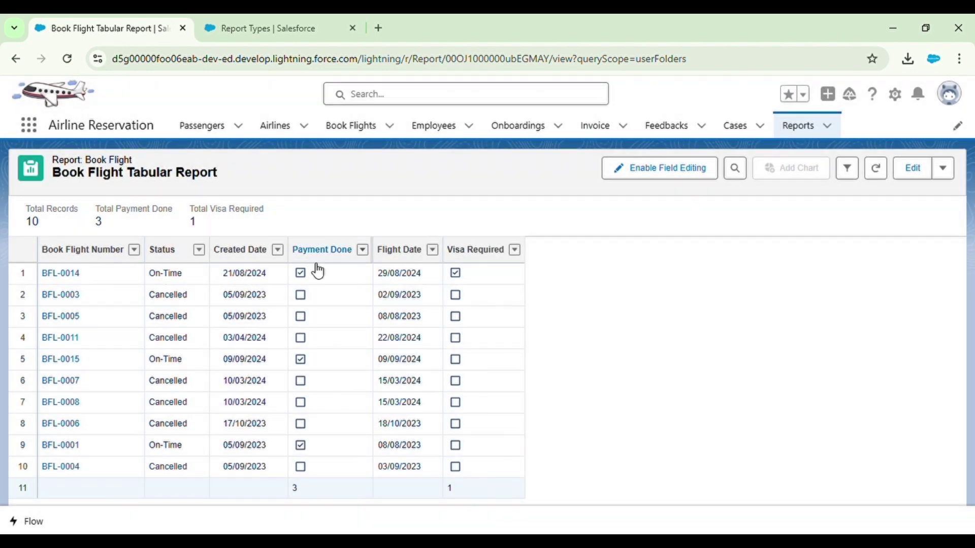